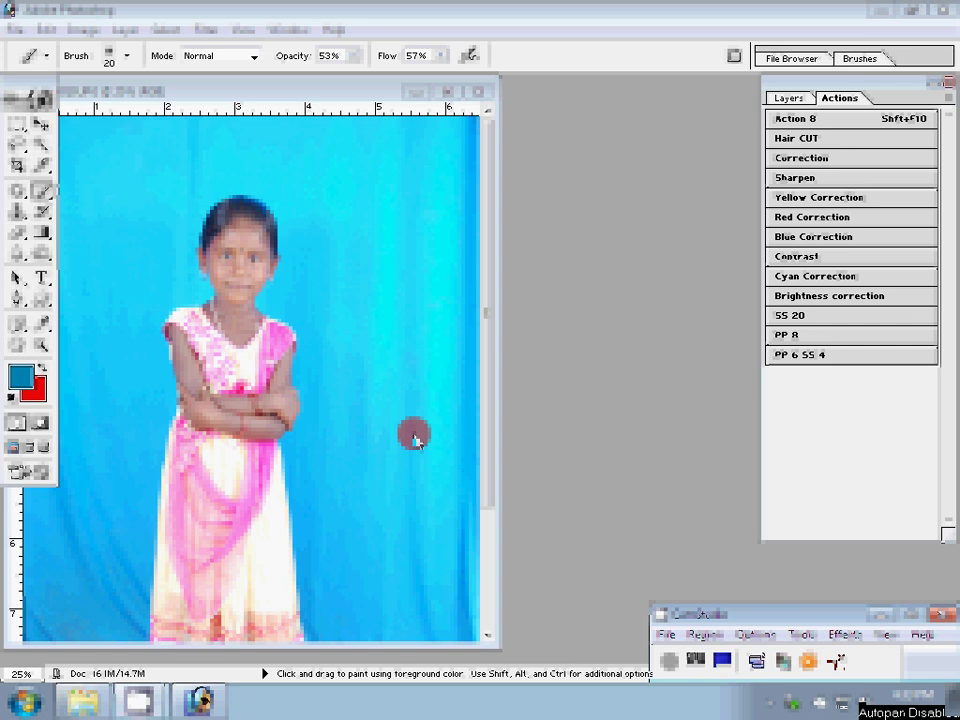
# - Zoom in on the girl's face and chin until the view reaches 200%
pyautogui.press('z')
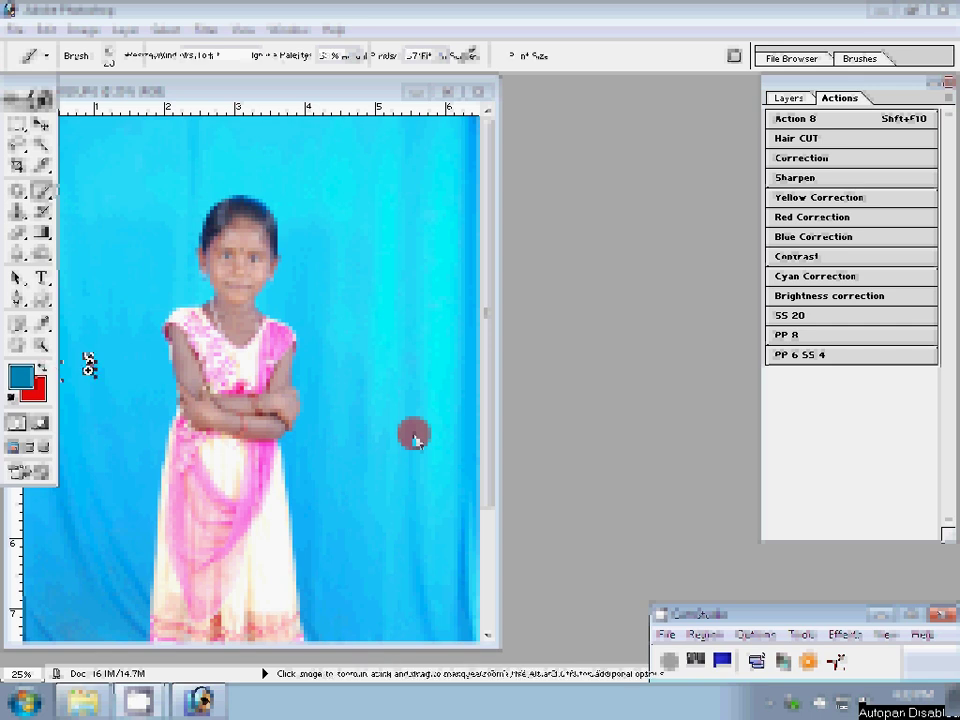
pyautogui.click(413, 342)
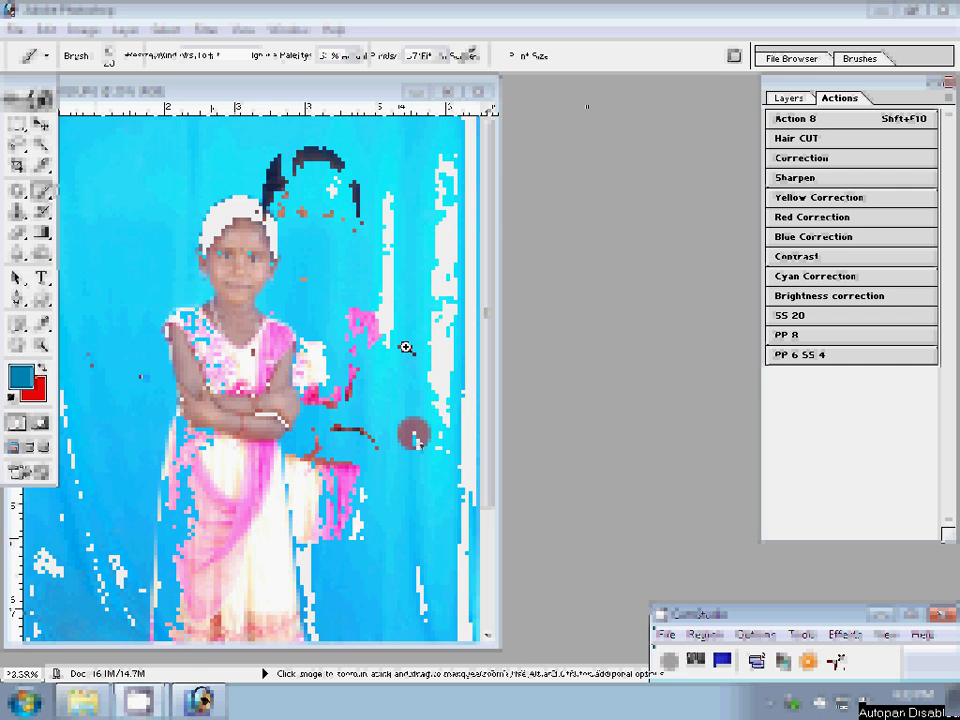
pyautogui.click(452, 287)
pyautogui.click(347, 323)
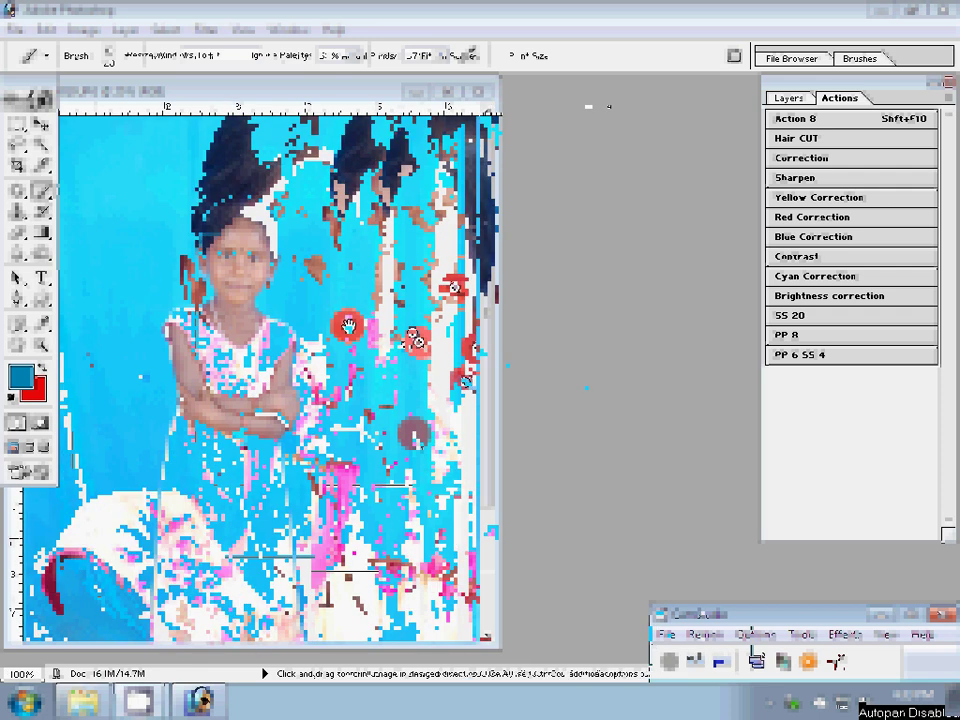
pyautogui.moveTo(369, 352); pyautogui.dragTo(392, 367)
pyautogui.click(410, 431)
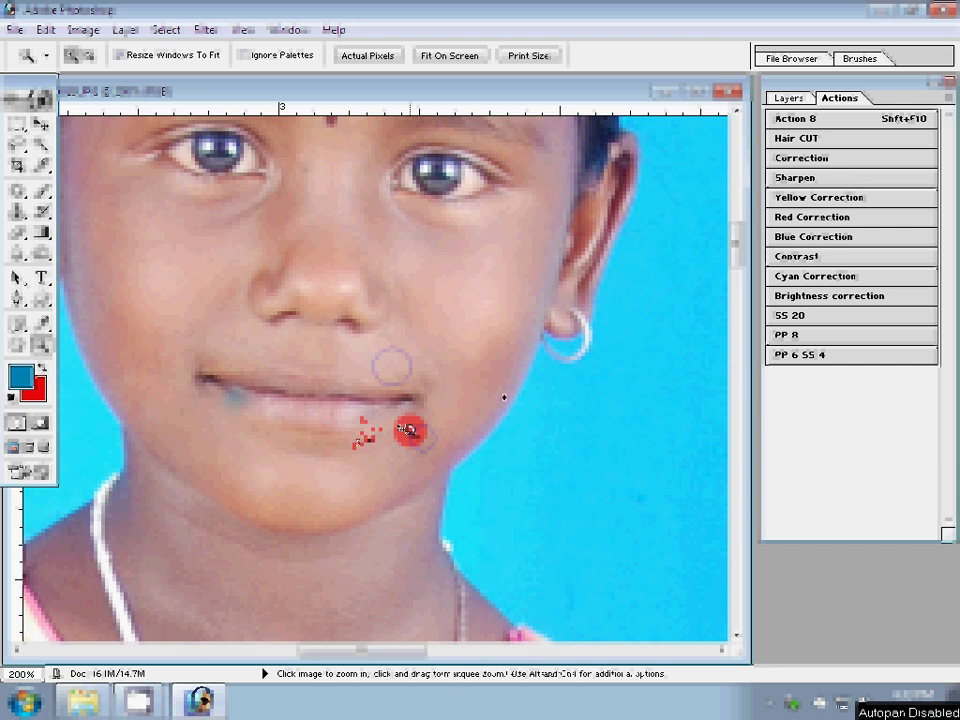
# - Bring up the Color Balance adjustment (Ctrl+B) for the girl's photo
pyautogui.hotkey('ctrl', 'b')
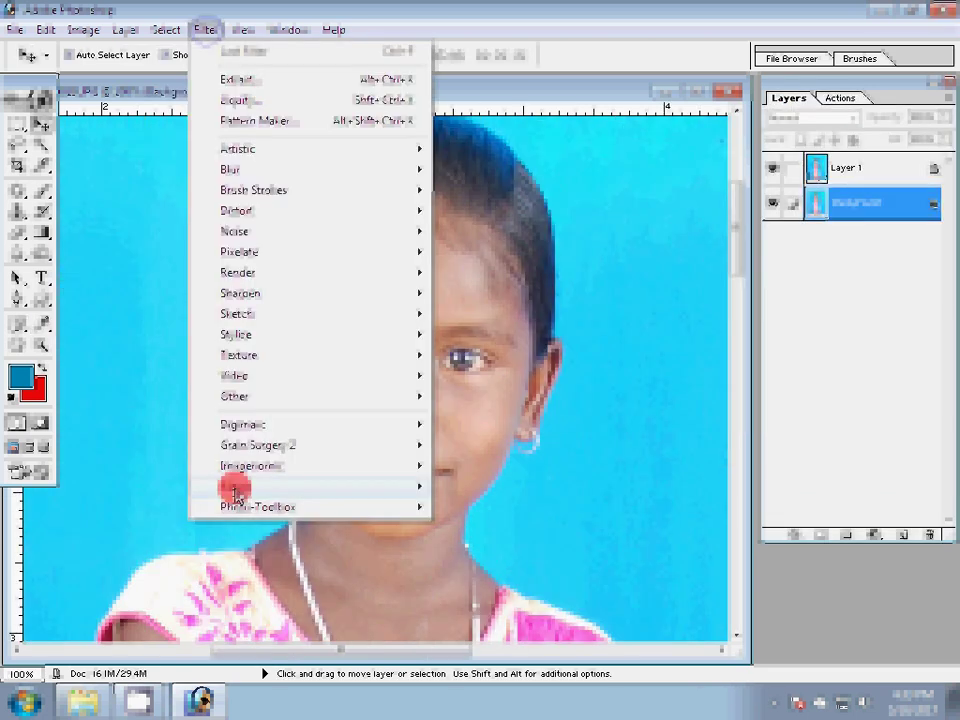
# - Open the Filter menu to reach the installed plugin
pyautogui.click(233, 487)
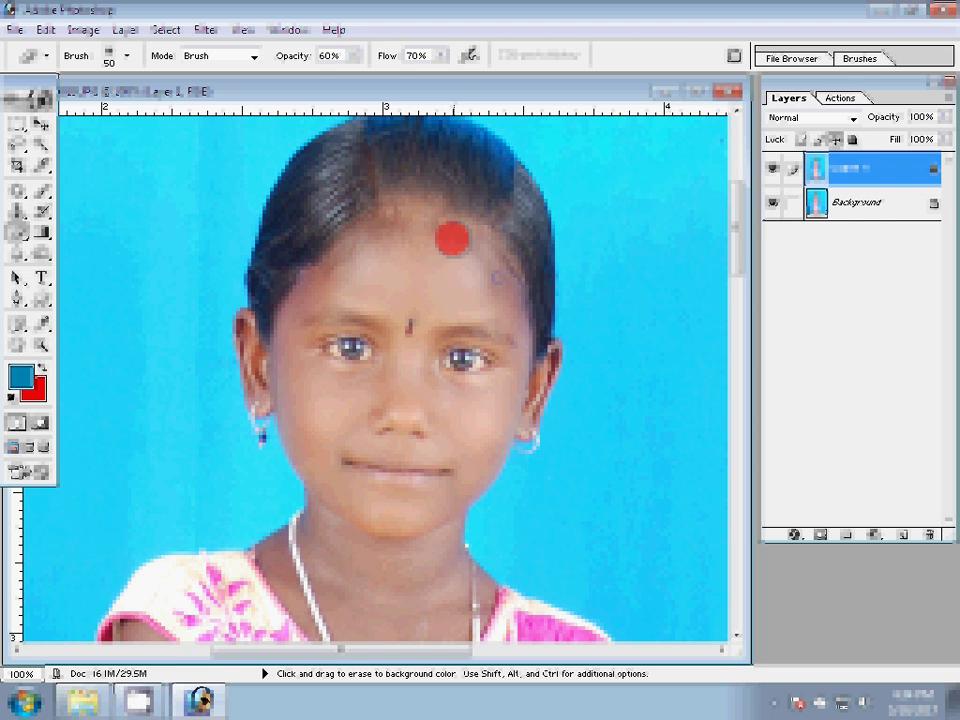
# - Test the Magic Eraser on the blue backdrop with two clicks
pyautogui.hotkey('shift', 'e')
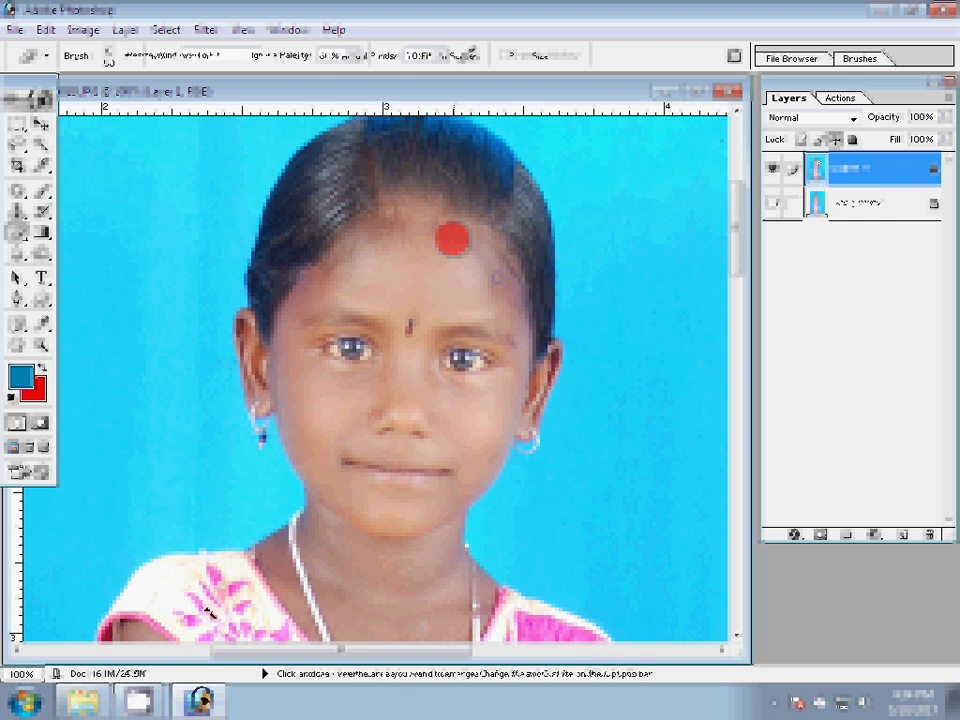
pyautogui.click(452, 237)
pyautogui.click(452, 237)
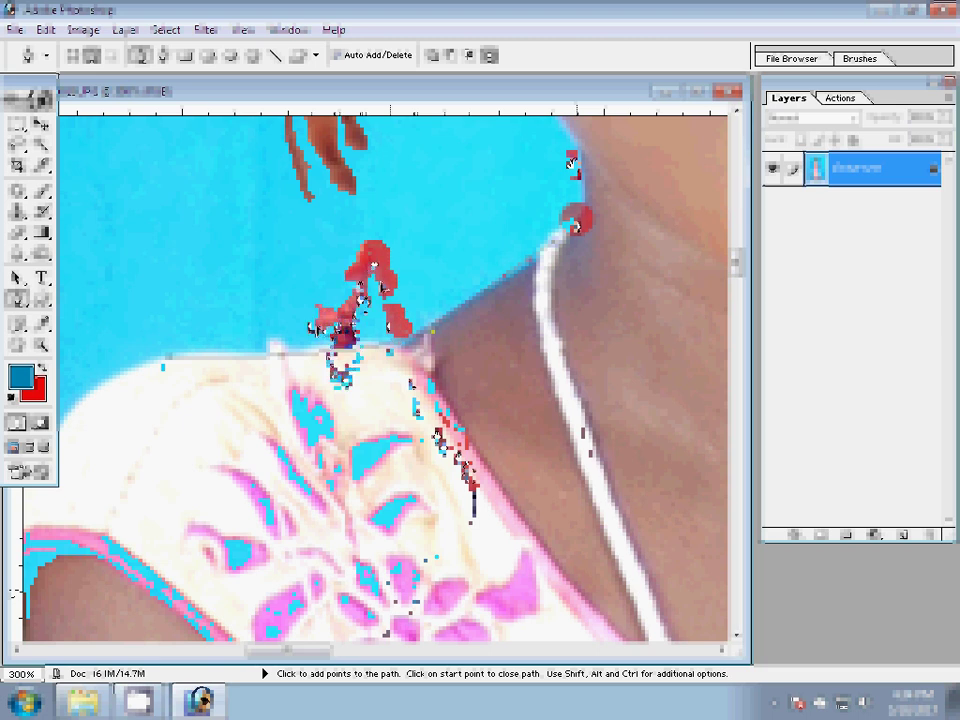
# - Pan to the head and place Pen anchors along the hair edge, jawline and neck
pyautogui.moveTo(288, 185); pyautogui.dragTo(293, 592)
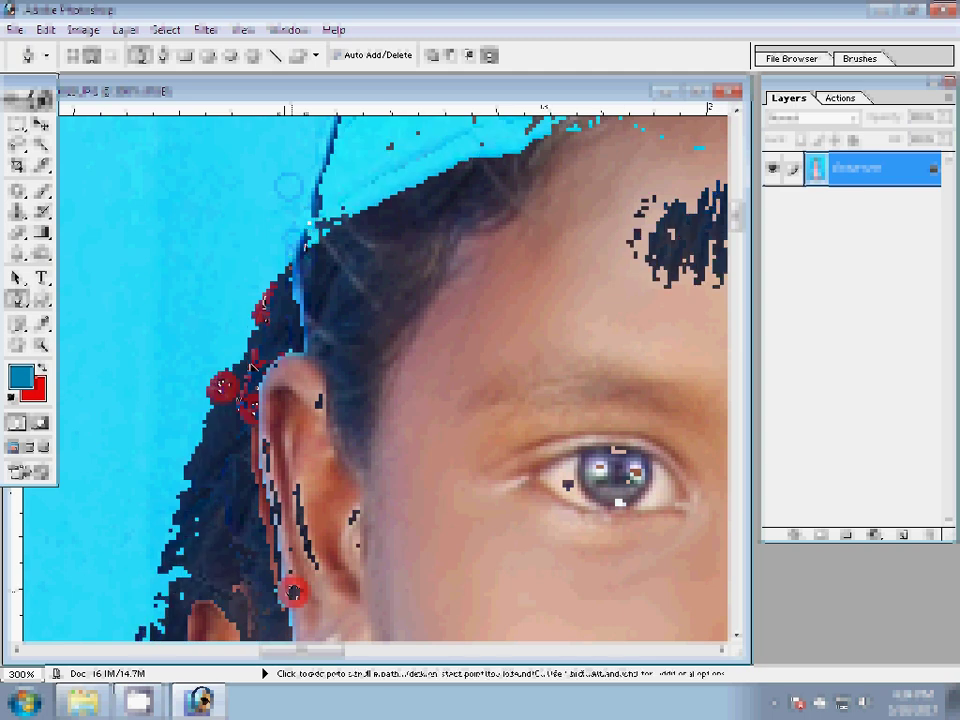
pyautogui.moveTo(227, 210); pyautogui.dragTo(347, 222)
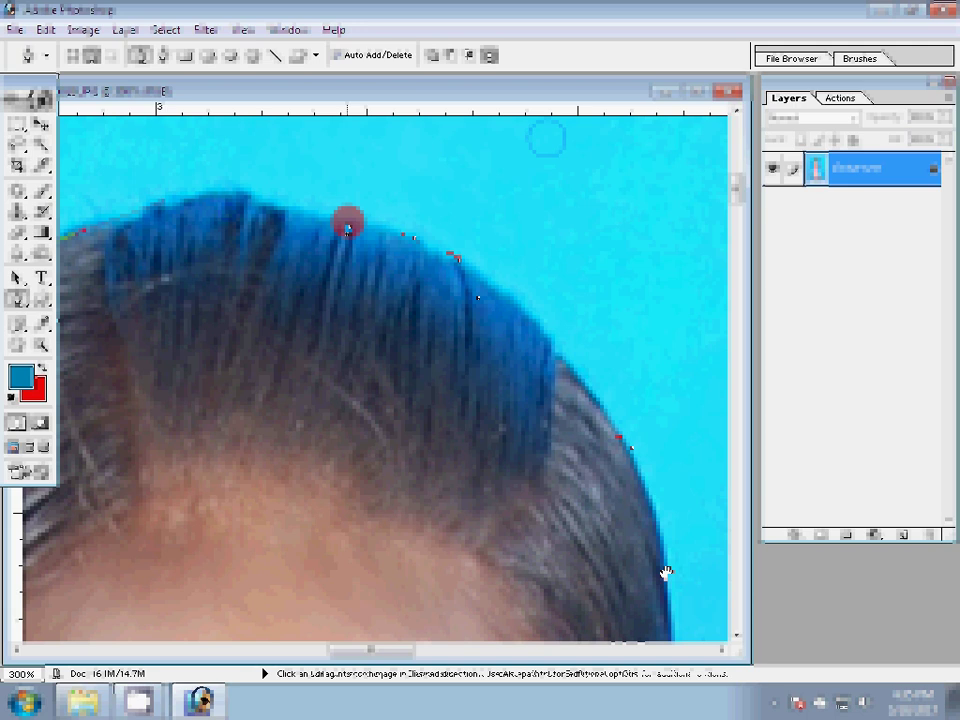
pyautogui.click(431, 296)
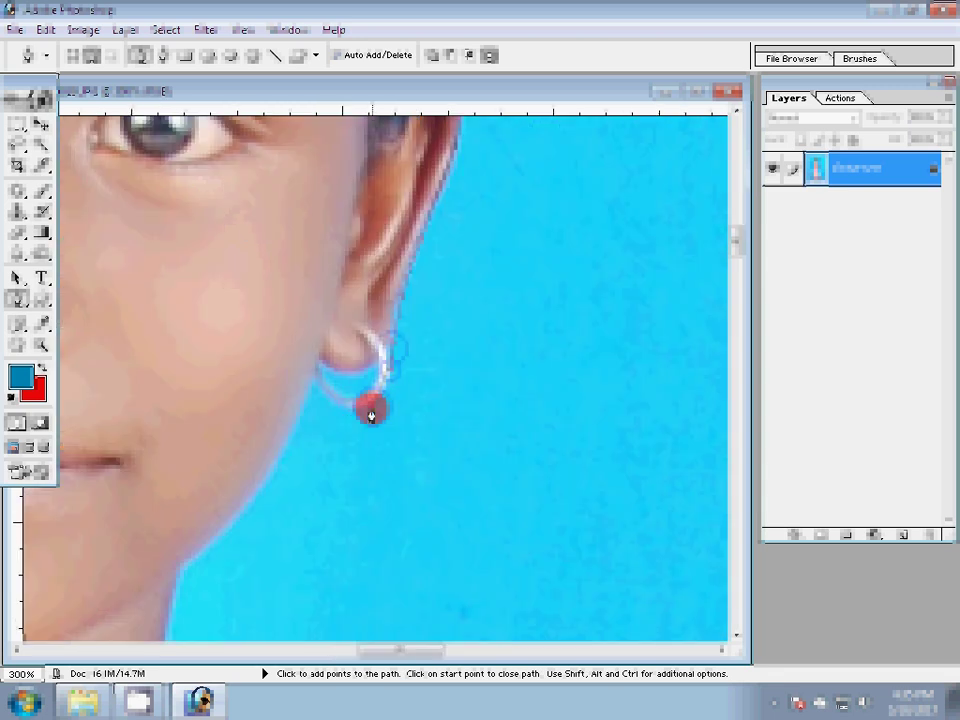
pyautogui.click(303, 418)
pyautogui.click(293, 436)
pyautogui.click(282, 452)
pyautogui.click(246, 500)
pyautogui.click(210, 550)
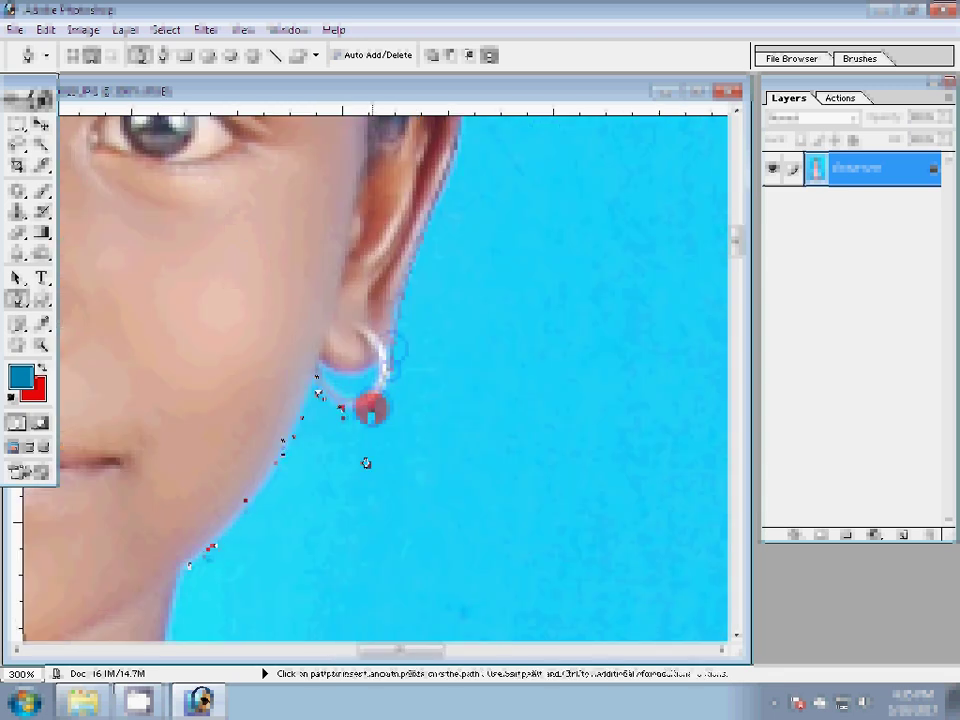
pyautogui.click(189, 566)
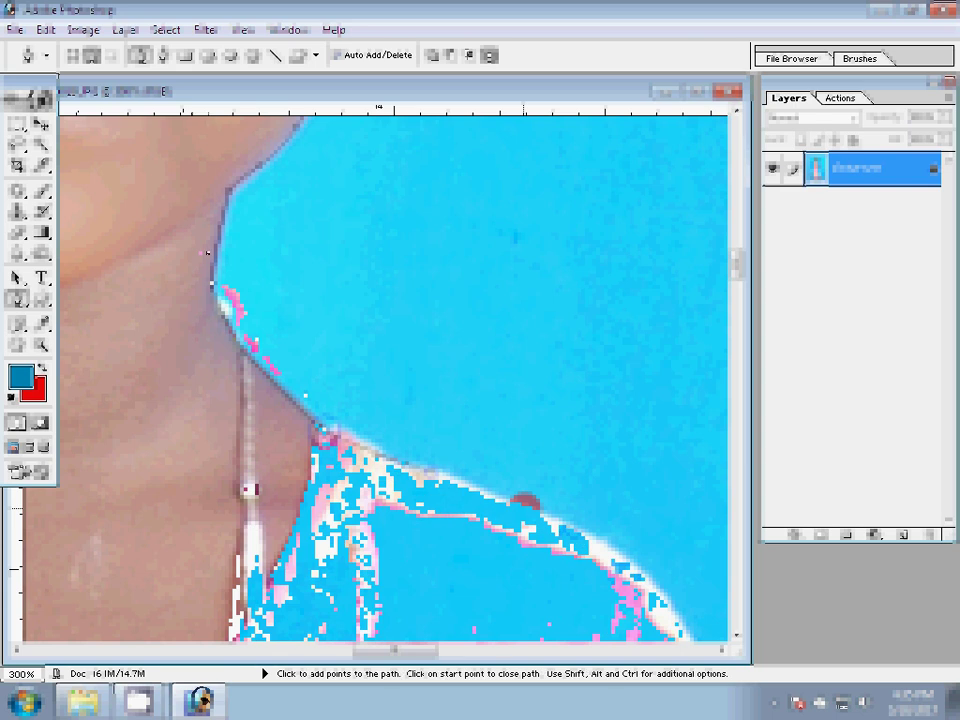
pyautogui.click(240, 283)
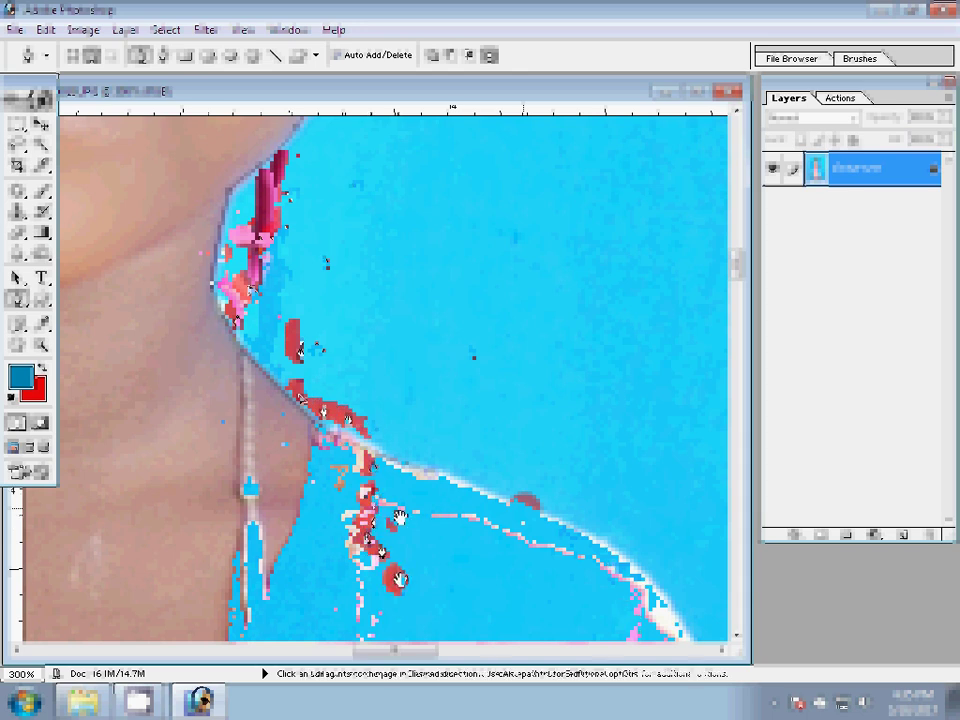
# - Zoom out and place Pen anchors along the dress edge down to the foot
pyautogui.moveTo(400, 265); pyautogui.dragTo(411, 265)
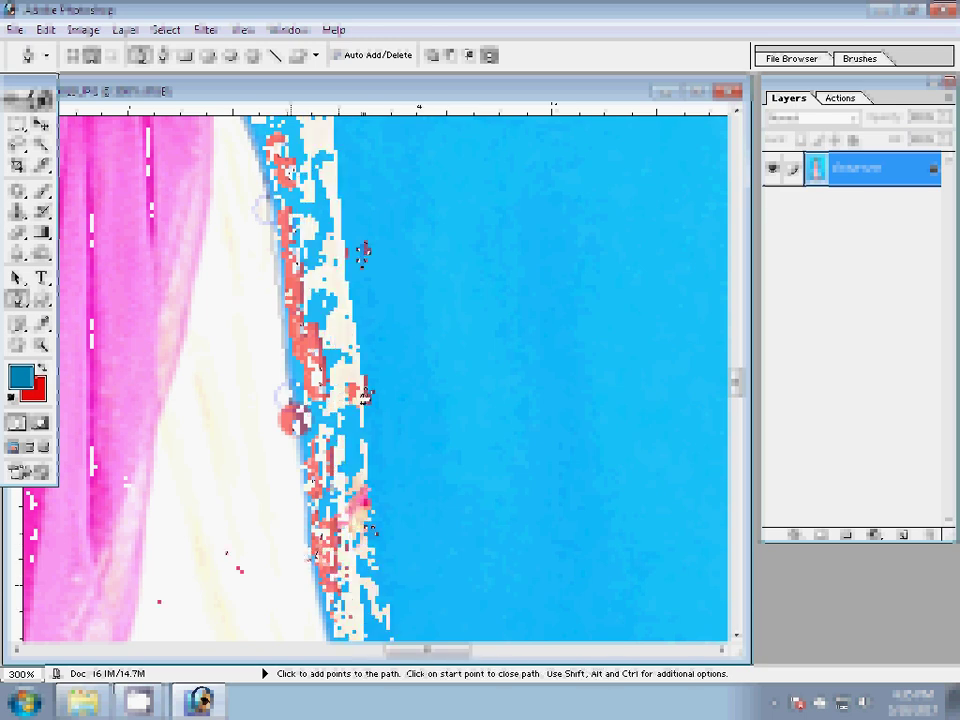
pyautogui.keyDown('alt'); pyautogui.click(367, 416); pyautogui.keyUp('alt')
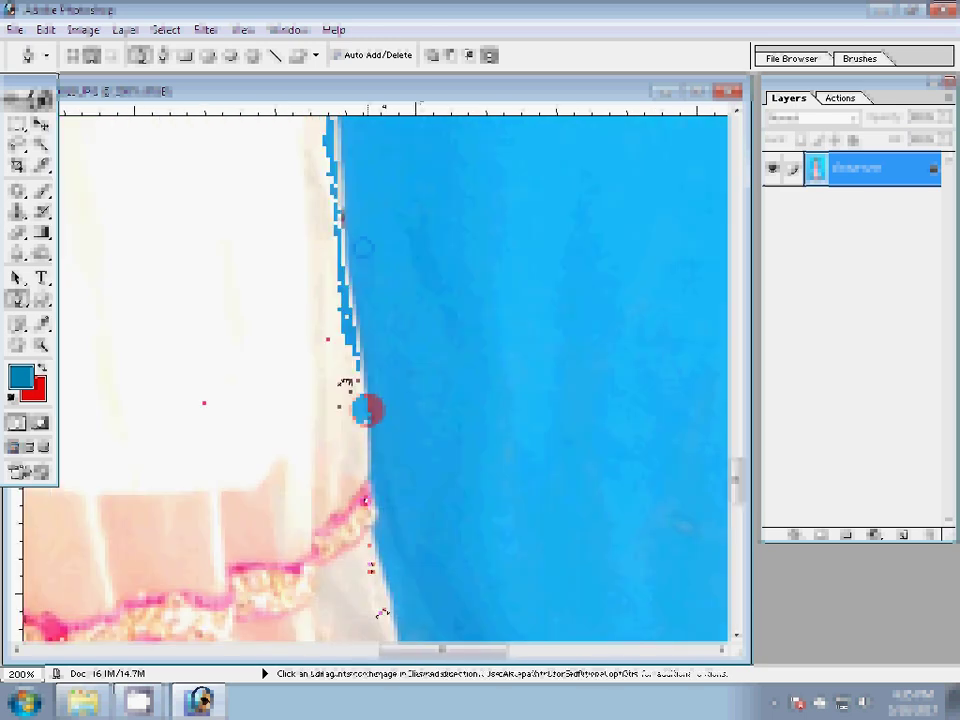
pyautogui.click(366, 336)
pyautogui.click(390, 222)
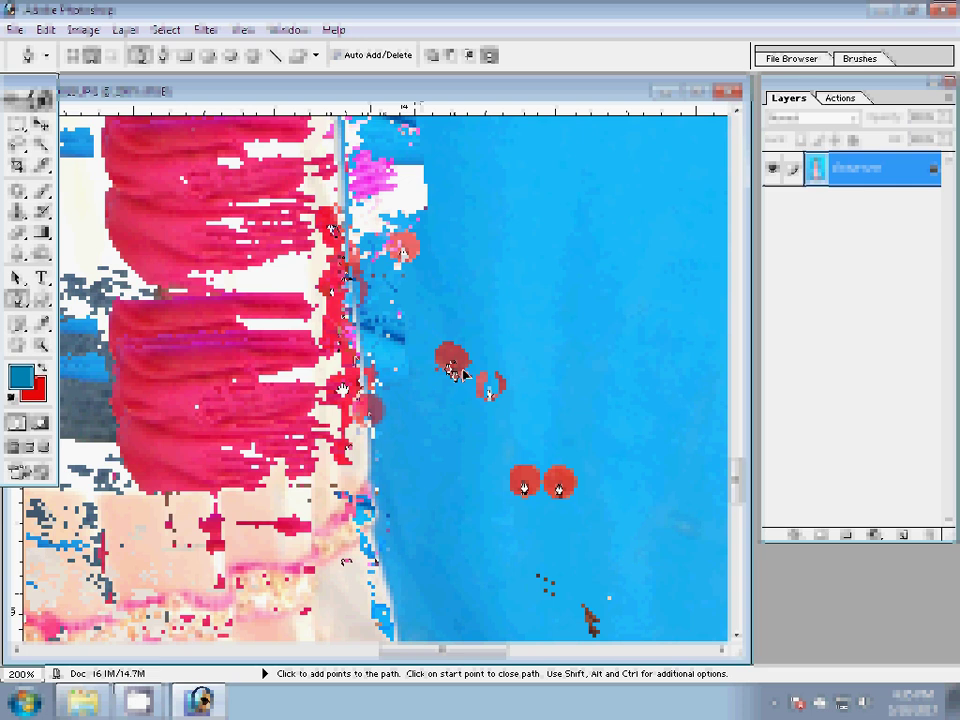
pyautogui.click(485, 370)
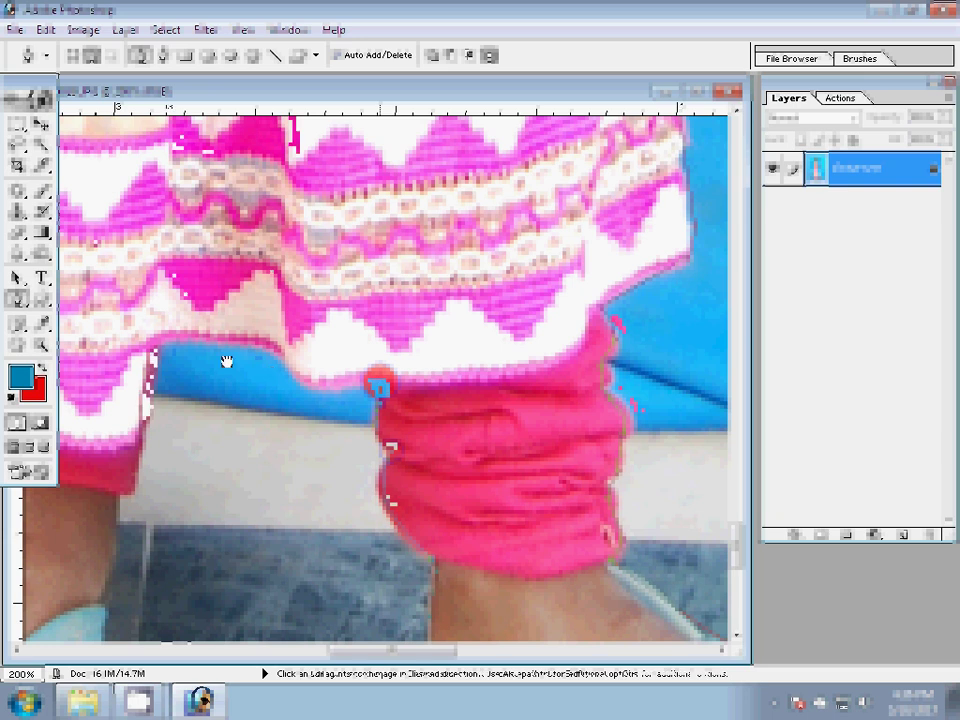
# - Anchor the hem and sandal, then add curved points up the left side past the hands
pyautogui.click(253, 378)
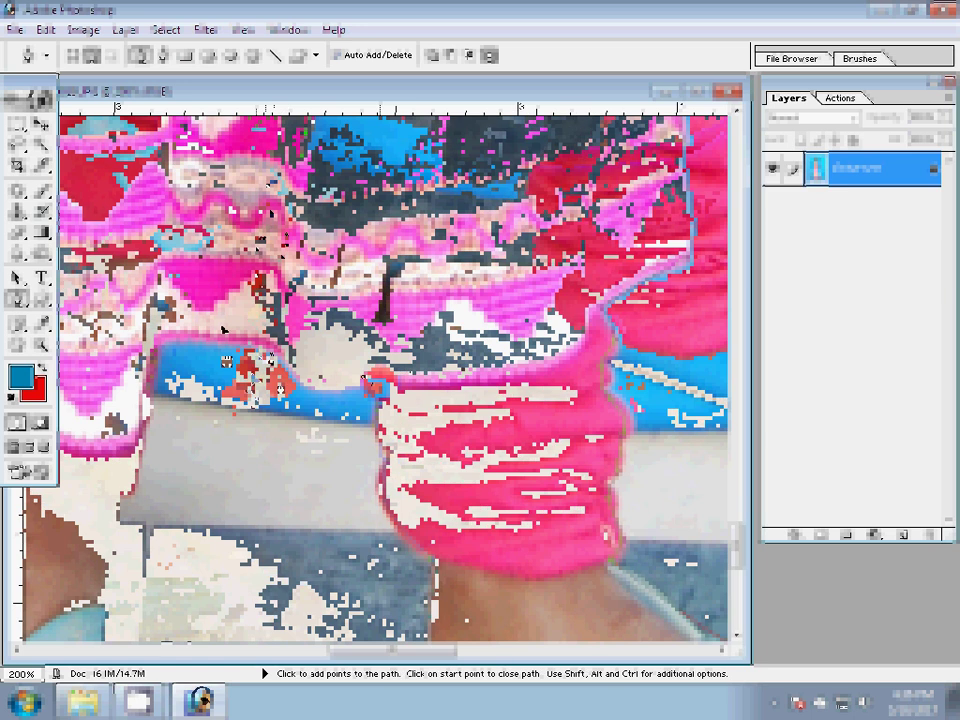
pyautogui.click(209, 257)
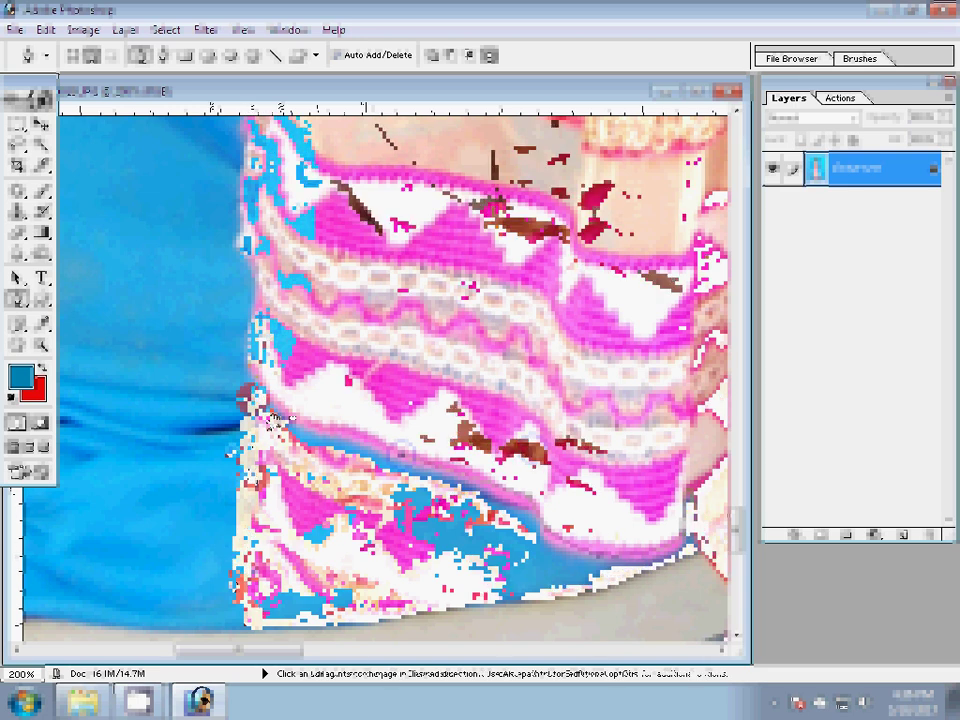
pyautogui.scroll(5, 252, 400)
pyautogui.click(285, 390)
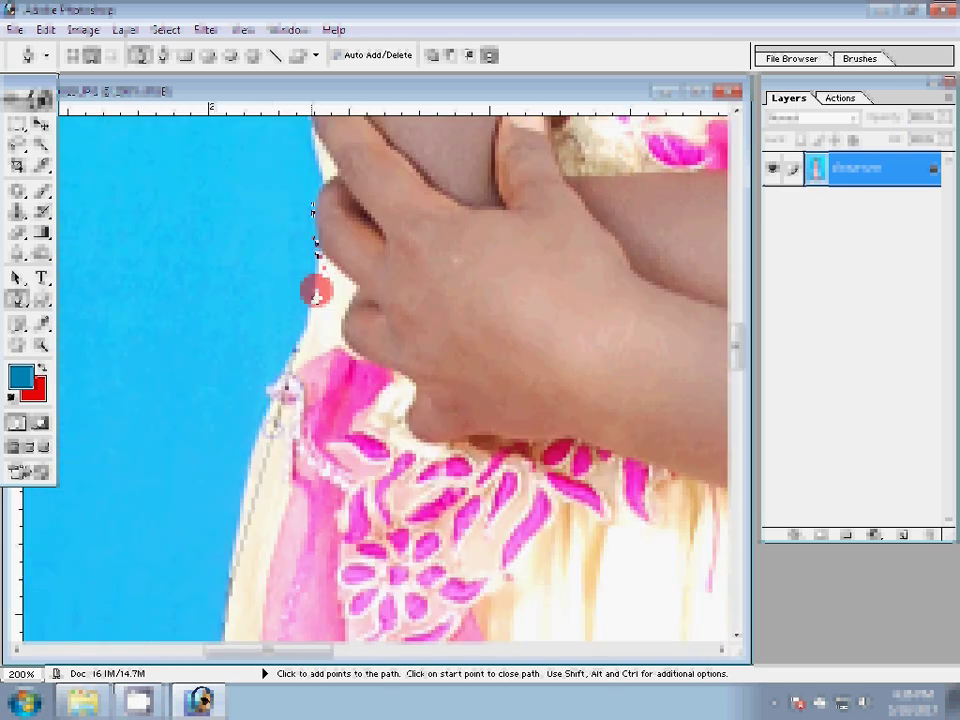
pyautogui.click(286, 318)
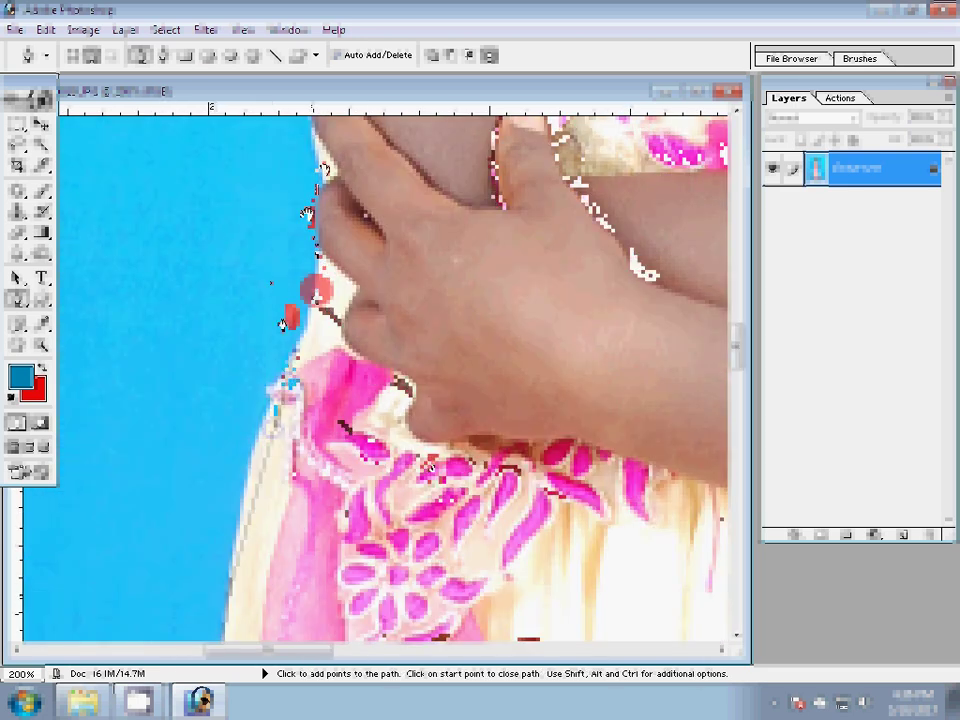
pyautogui.moveTo(284, 272); pyautogui.dragTo(262, 197)
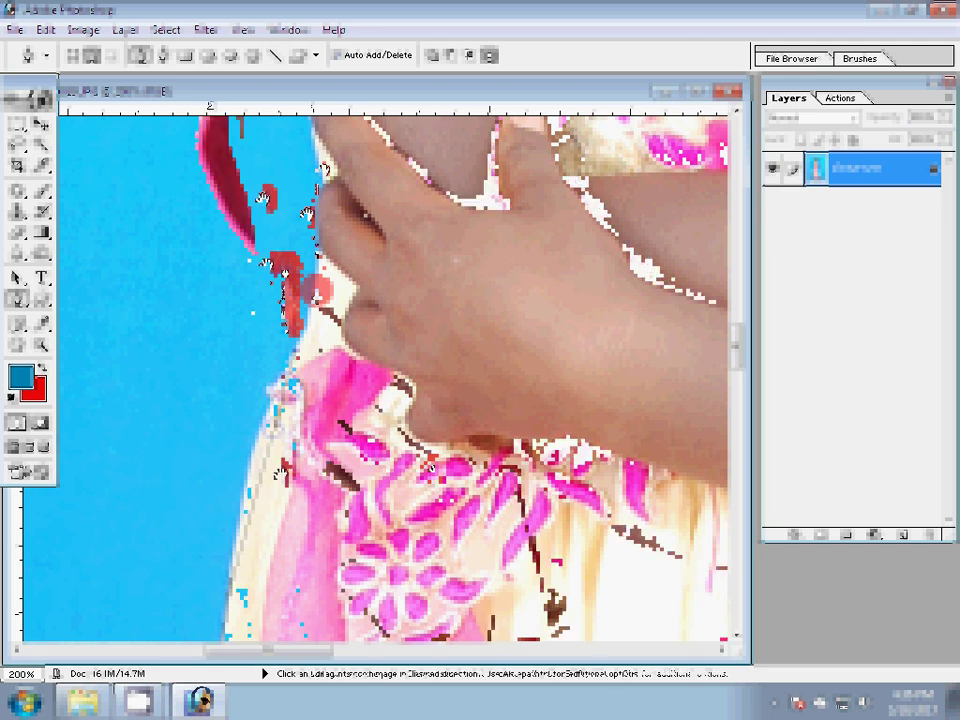
pyautogui.moveTo(285, 272); pyautogui.dragTo(276, 440)
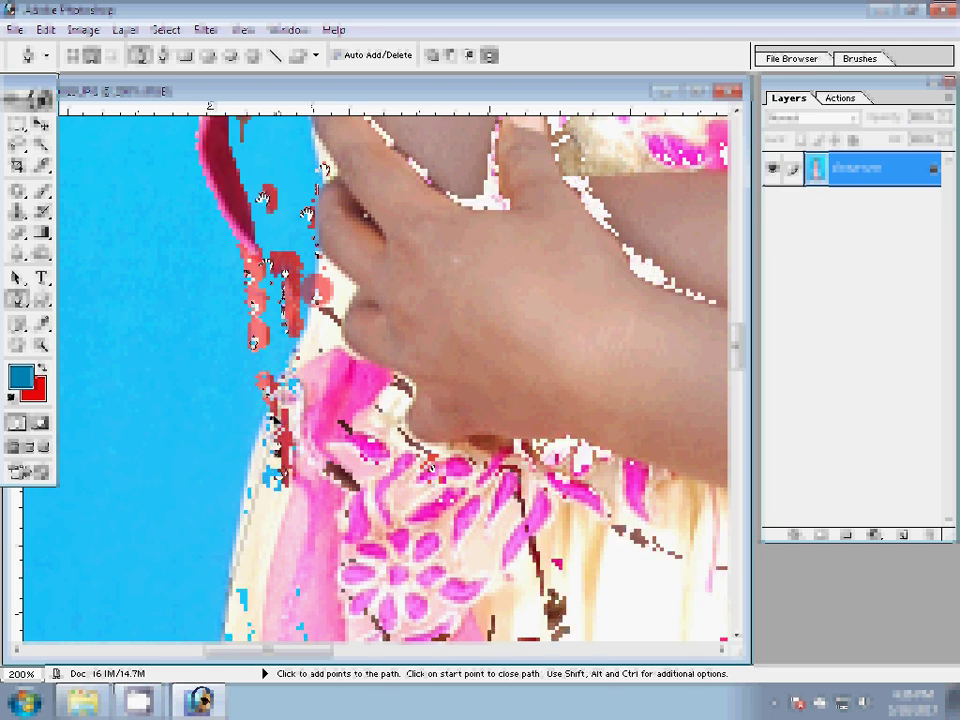
pyautogui.moveTo(250, 335); pyautogui.dragTo(238, 470)
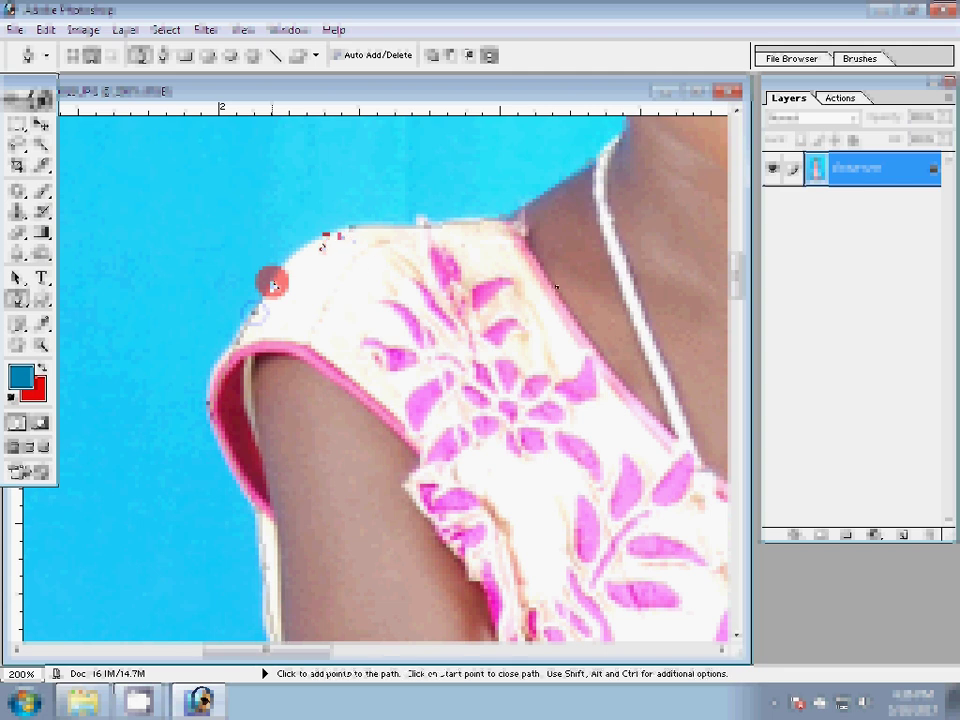
# - Copy the traced cut-out girl onto a new layer with Ctrl+J
pyautogui.rightClick(272, 285)
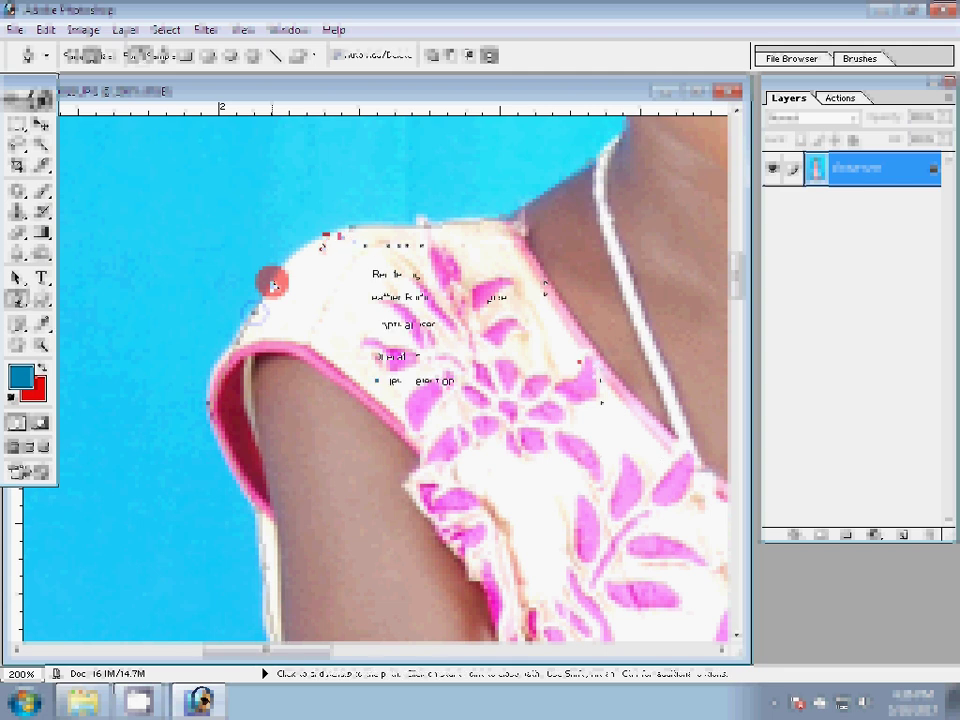
pyautogui.press('Escape')
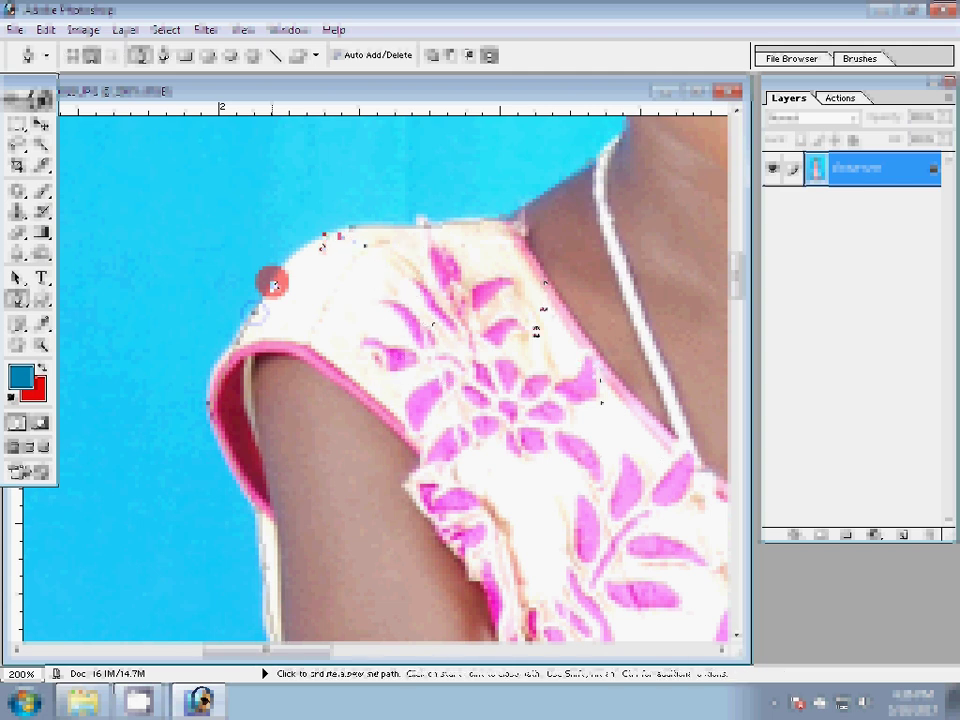
pyautogui.hotkey('ctrl', 'j')
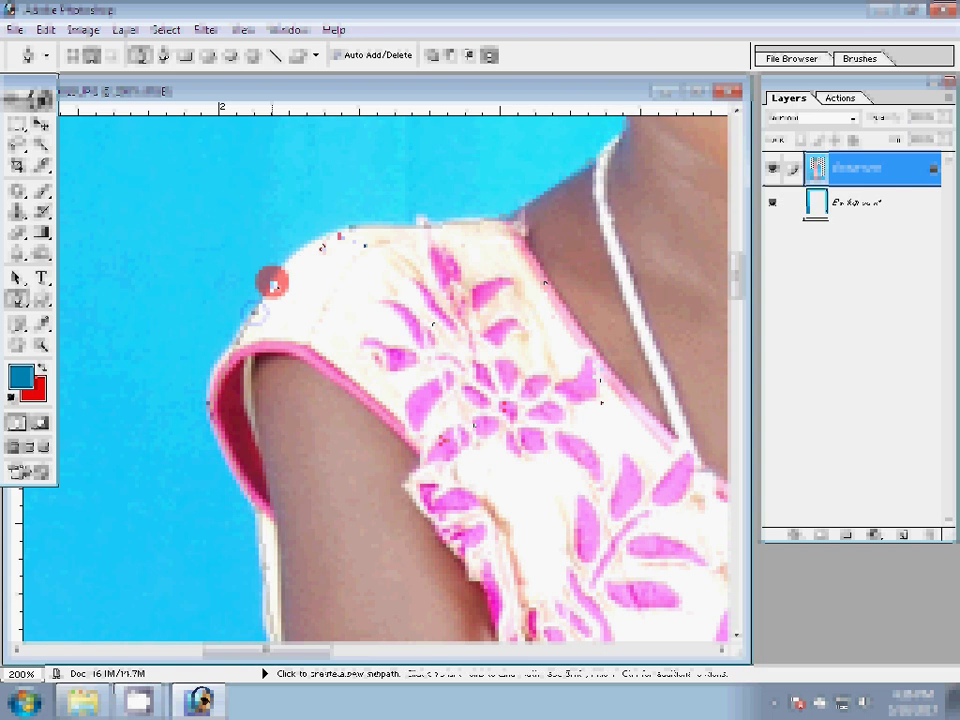
# - Fit the whole photo on screen using the Zoom tool's Fit on Screen
pyautogui.press('z')
pyautogui.keyDown('alt'); pyautogui.click(272, 285); pyautogui.keyUp('alt')
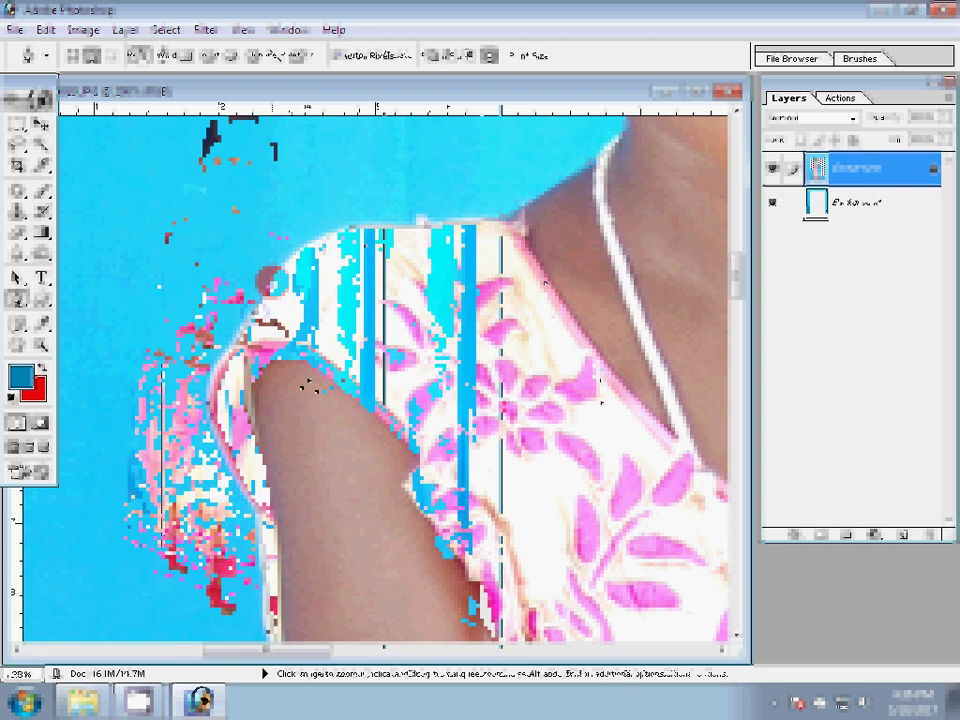
pyautogui.rightClick(308, 385)
pyautogui.click(362, 397)
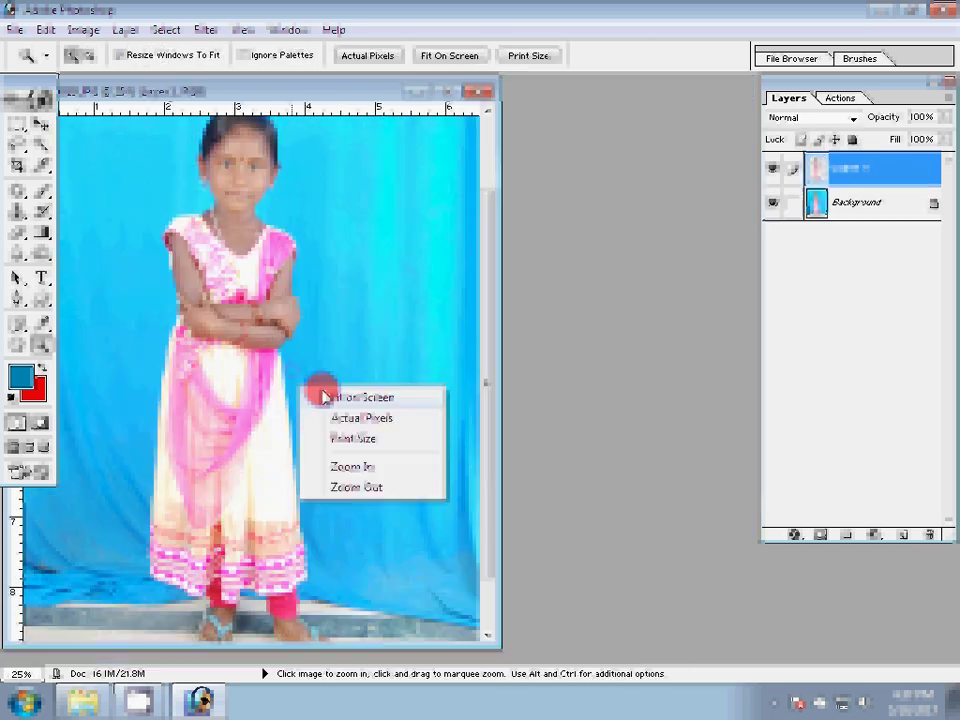
# - Hide the Background layer using its eye icon in the Layers palette
pyautogui.click(784, 205)
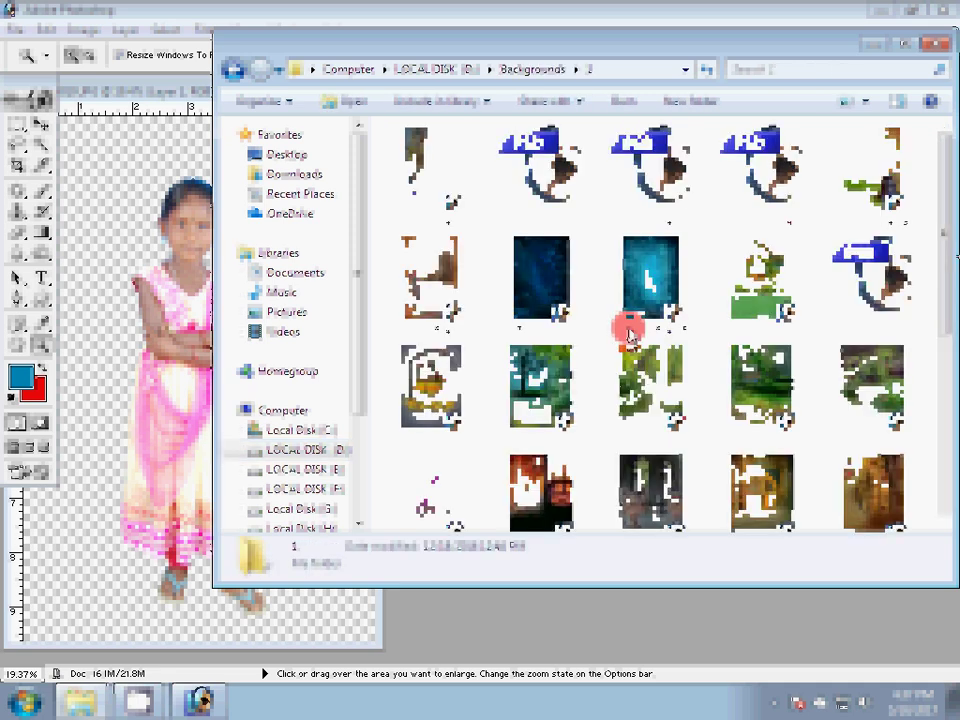
# - Browse a Backgrounds subfolder in Large Icons view, then go back up and open folder 05
pyautogui.scroll(-5, 628, 333)
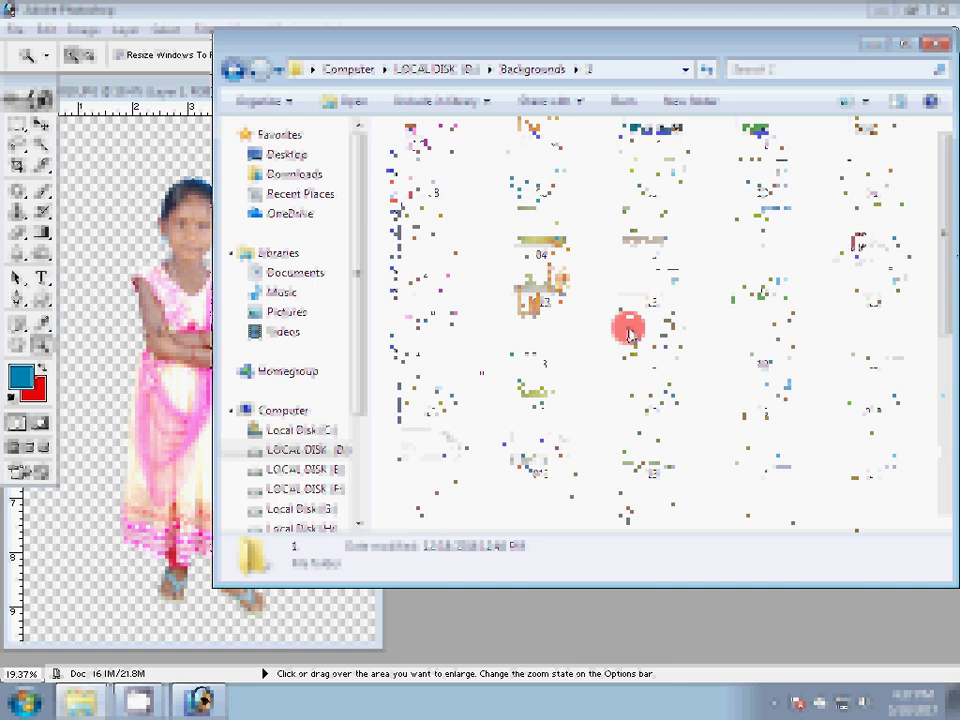
pyautogui.doubleClick(628, 333)
pyautogui.click(860, 104)
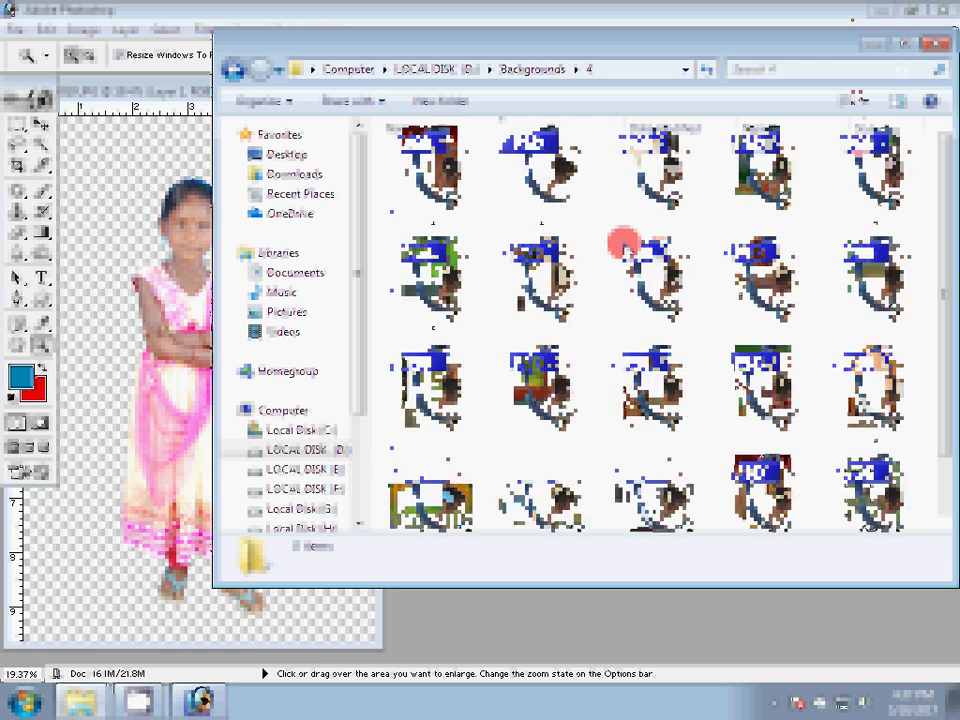
pyautogui.scroll(-2, 622, 243)
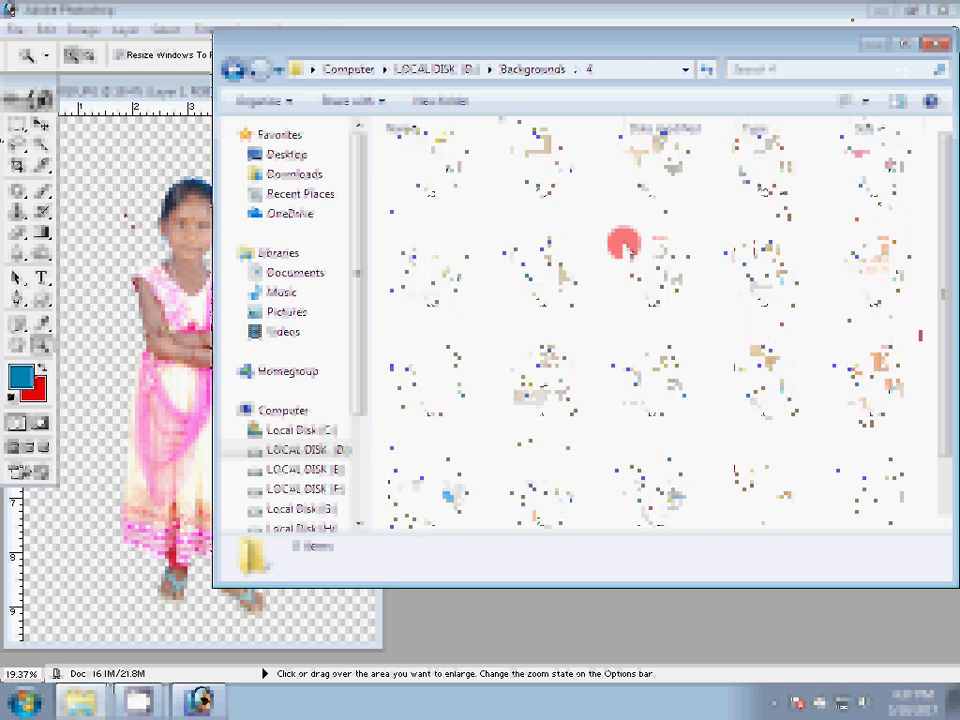
pyautogui.press('BackSpace')
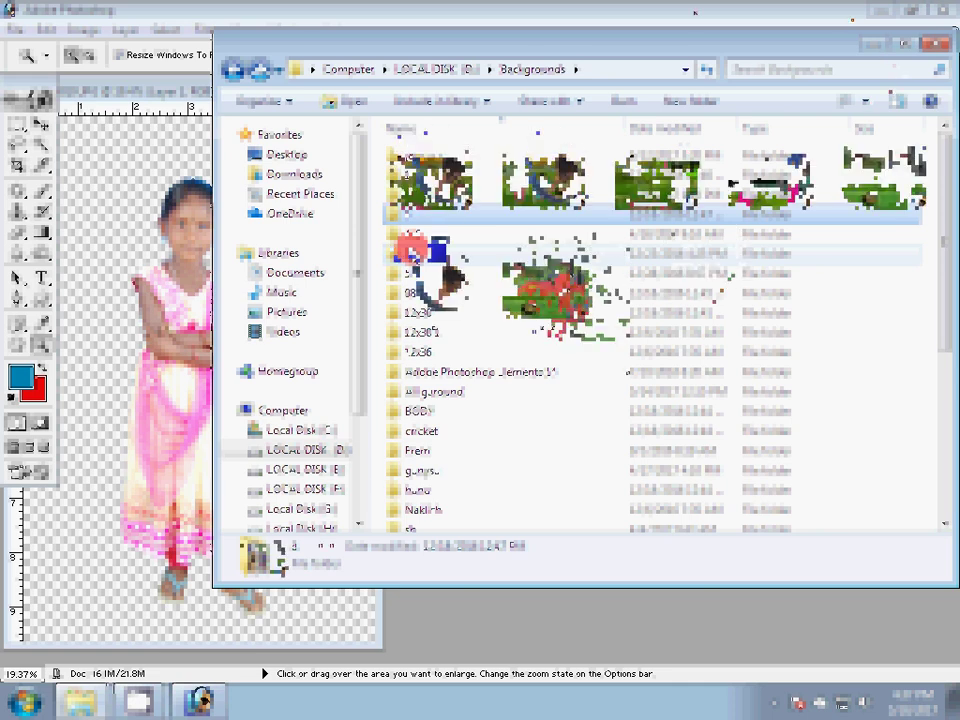
pyautogui.doubleClick(412, 252)
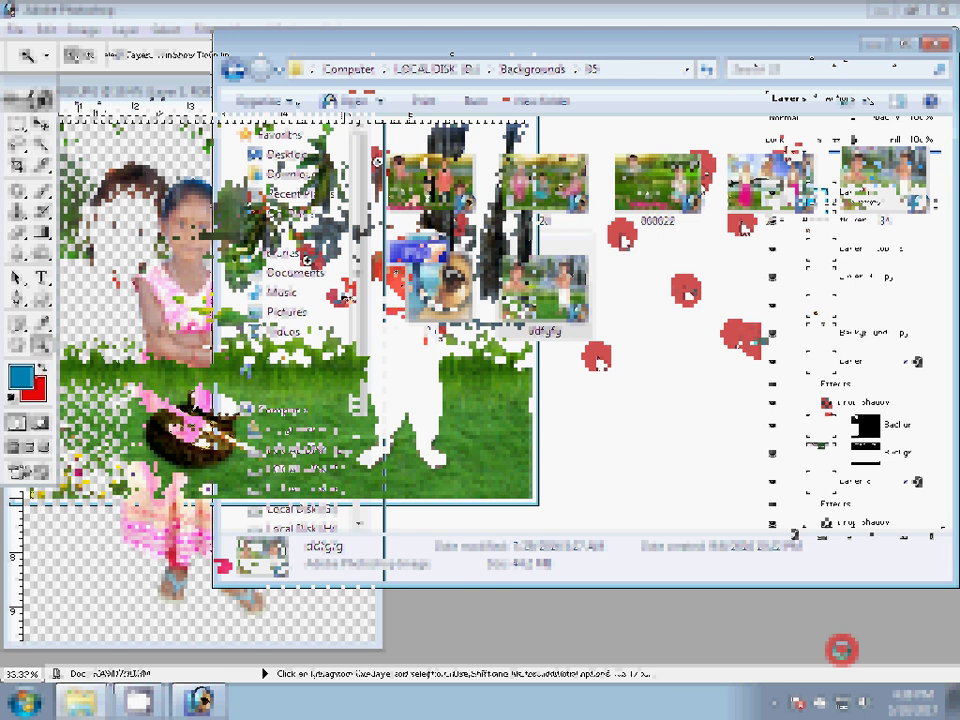
# - Place the girl on the waterfall template's meadow and begin free-transforming her
pyautogui.scroll(-3, 800, 330)
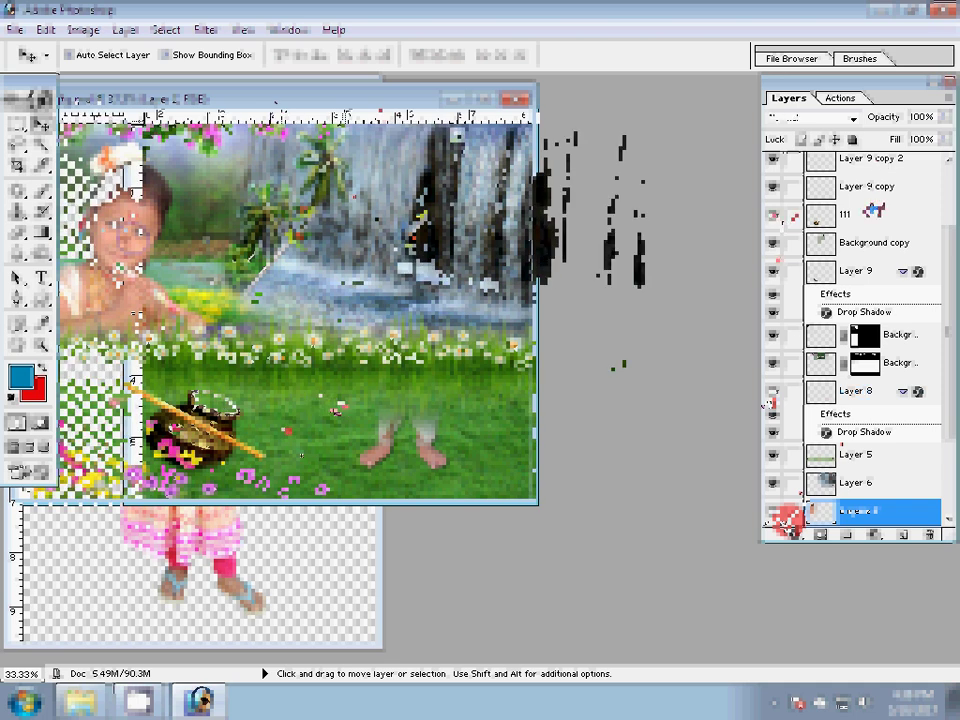
pyautogui.click(790, 275)
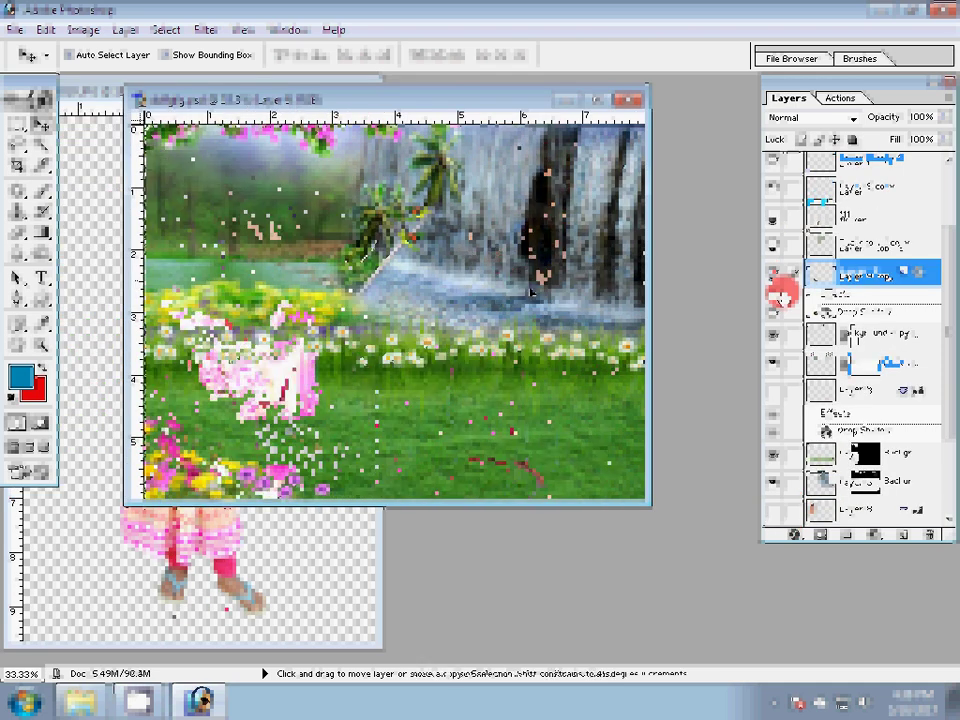
pyautogui.hotkey('ctrl', 't')
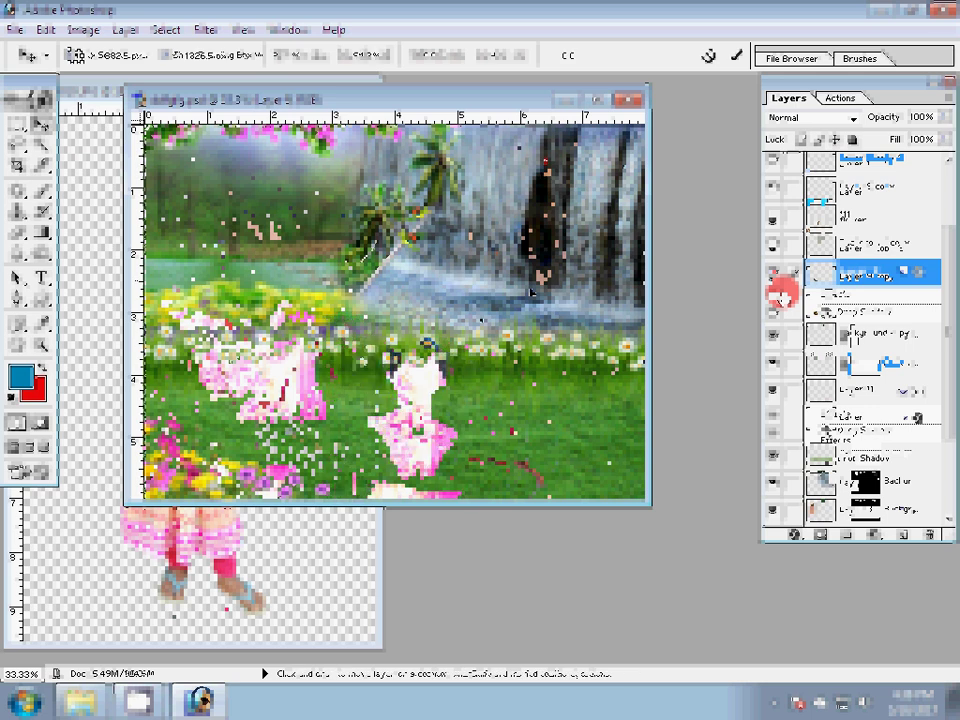
# - Scale the girl copy onto the meadow's right side and draw a heart shape between the girls
pyautogui.moveTo(531, 291); pyautogui.dragTo(405, 410)
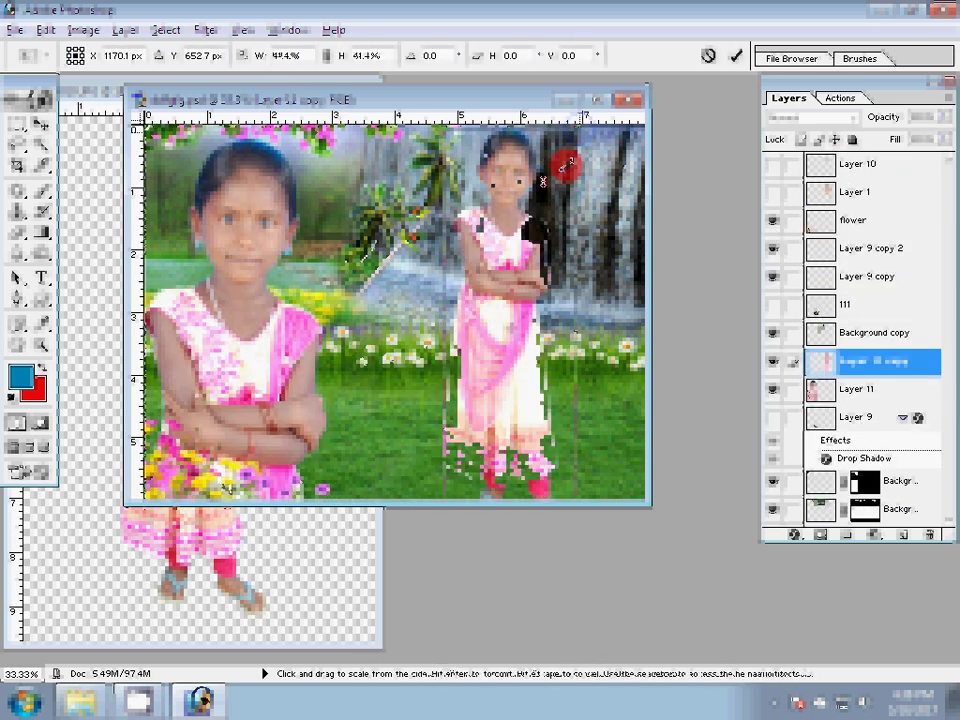
pyautogui.press('Return')
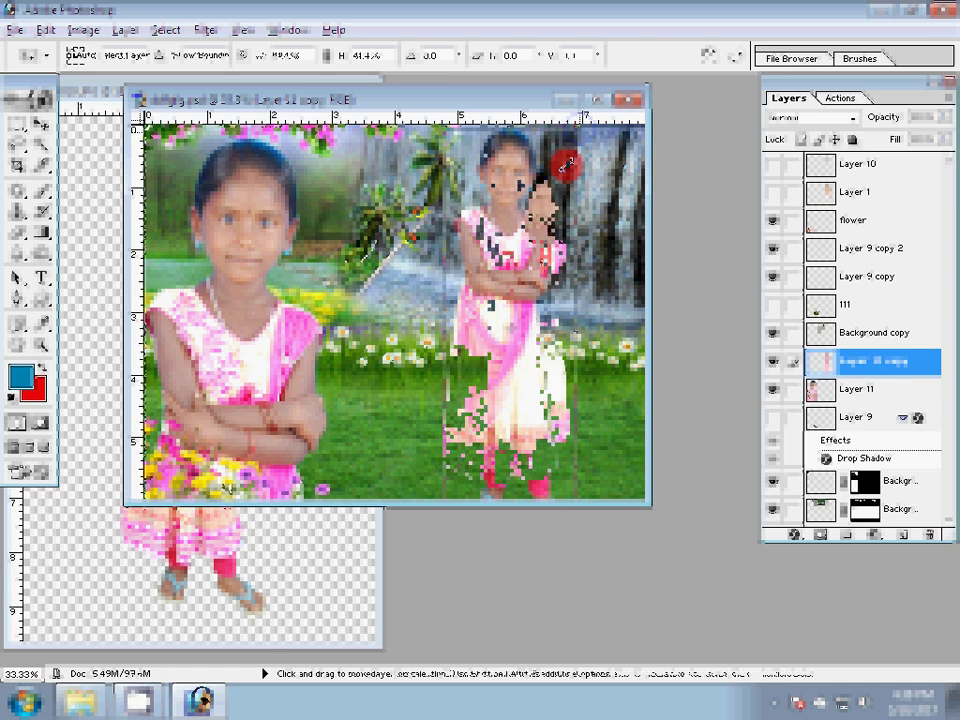
pyautogui.press('u')
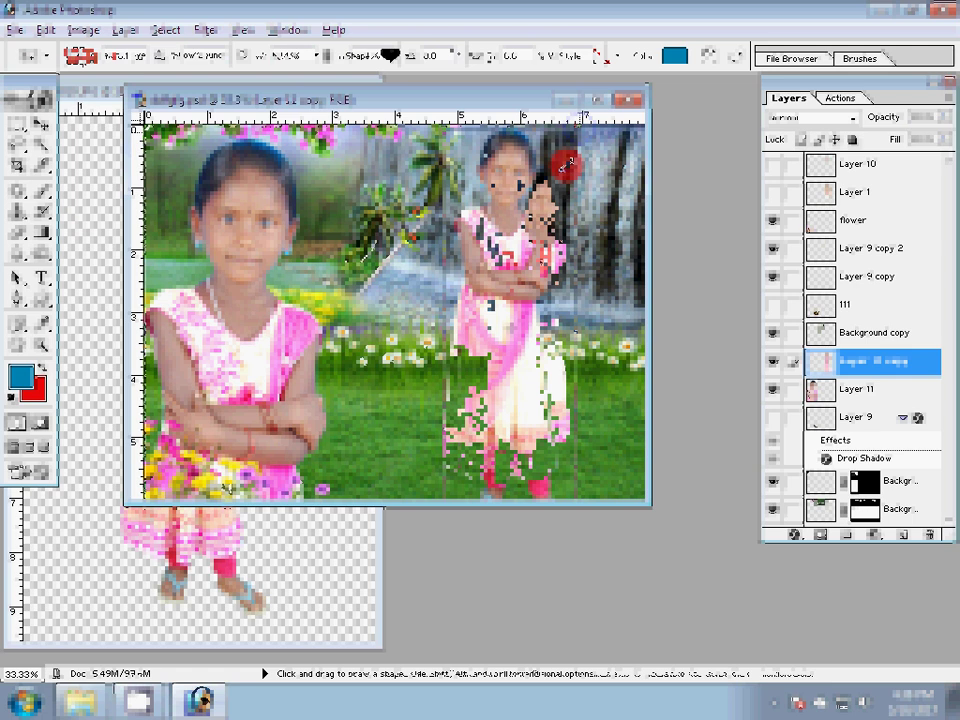
pyautogui.moveTo(566, 165); pyautogui.dragTo(470, 380)
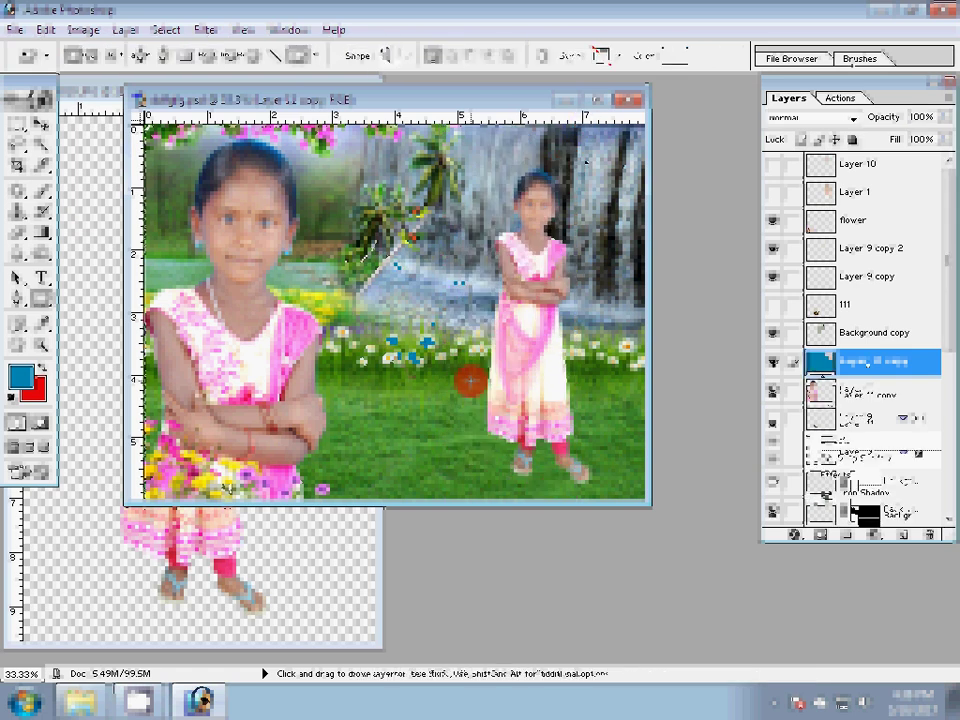
# - Show the Styles palette from the Window menu beside the blue heart
pyautogui.click(312, 28)
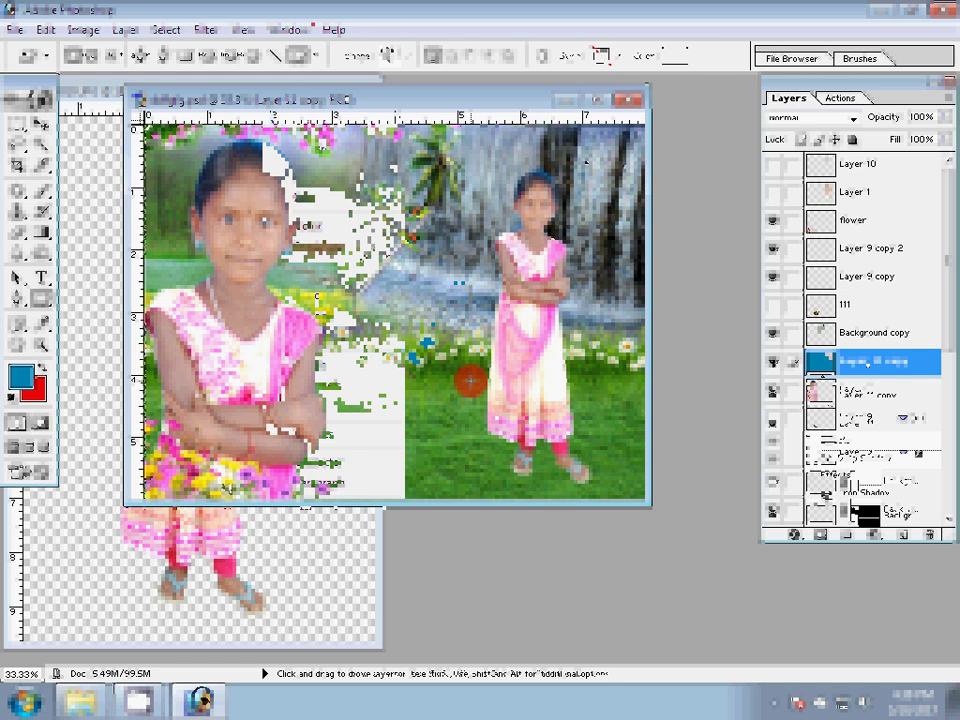
pyautogui.click(470, 380)
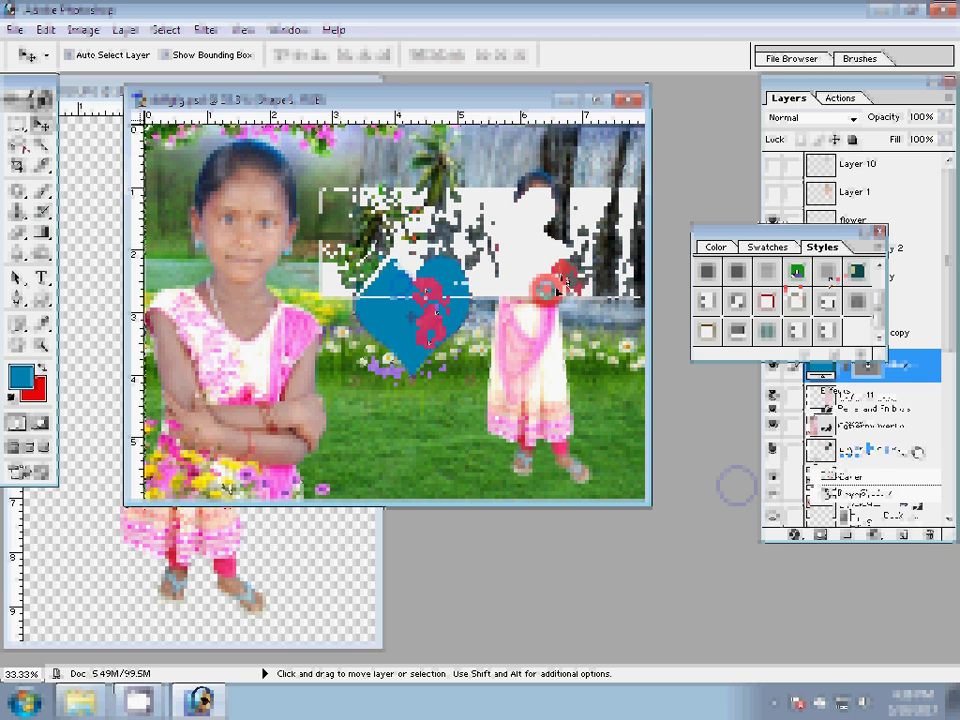
# - Apply a purple style with Bevel and Emboss and Pattern Overlay to the heart
pyautogui.press('m')
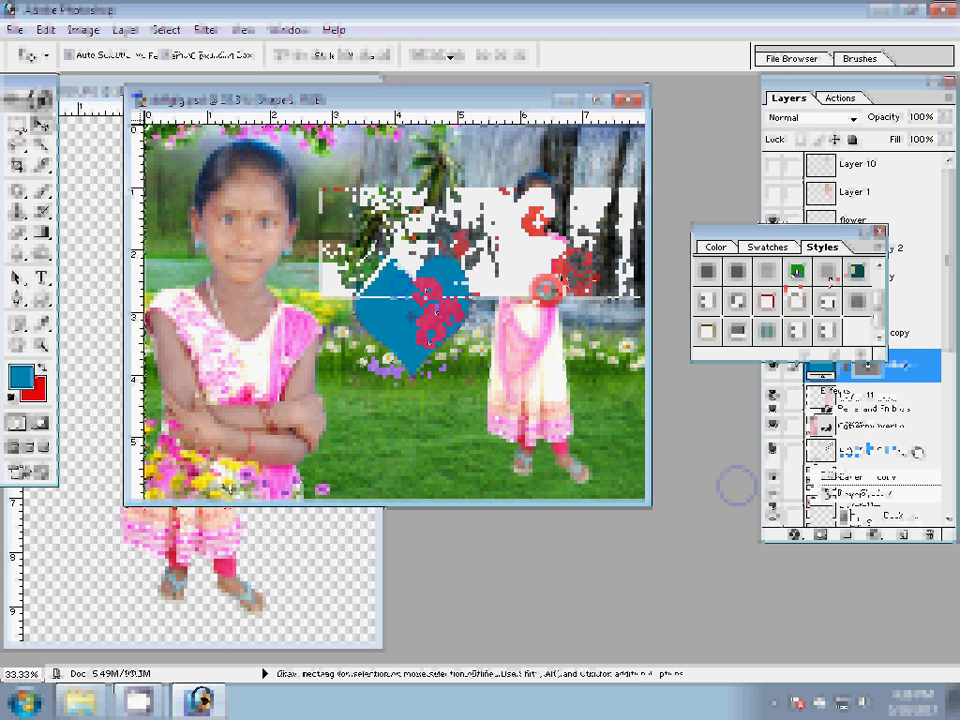
pyautogui.click(32, 120)
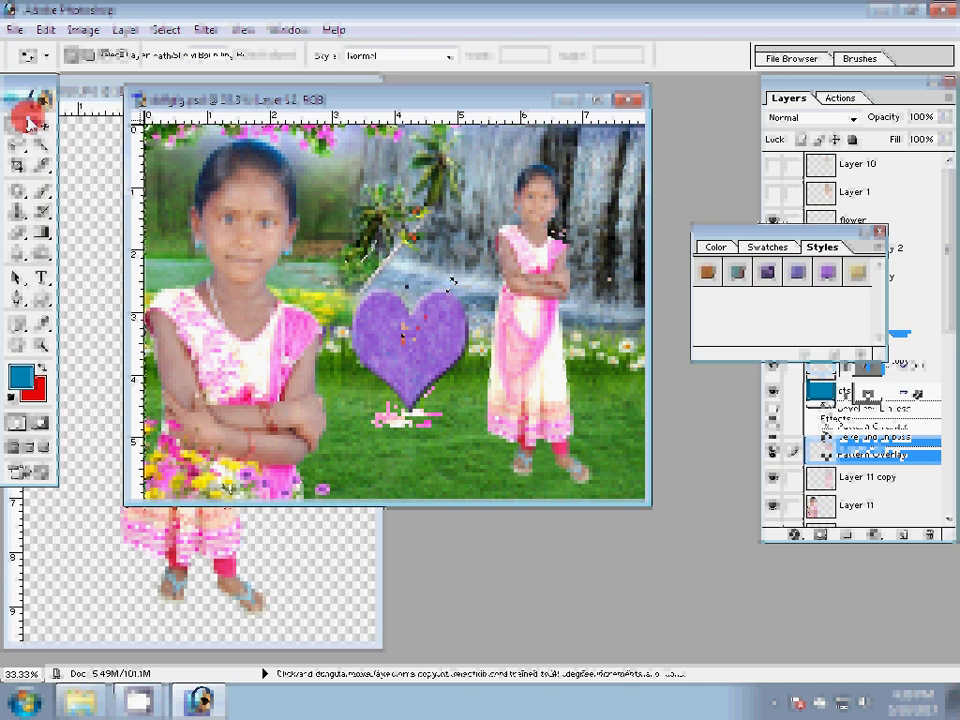
# - Commit a transform of the heart and set the eraser opacity to 100%
pyautogui.hotkey('ctrl', 't')
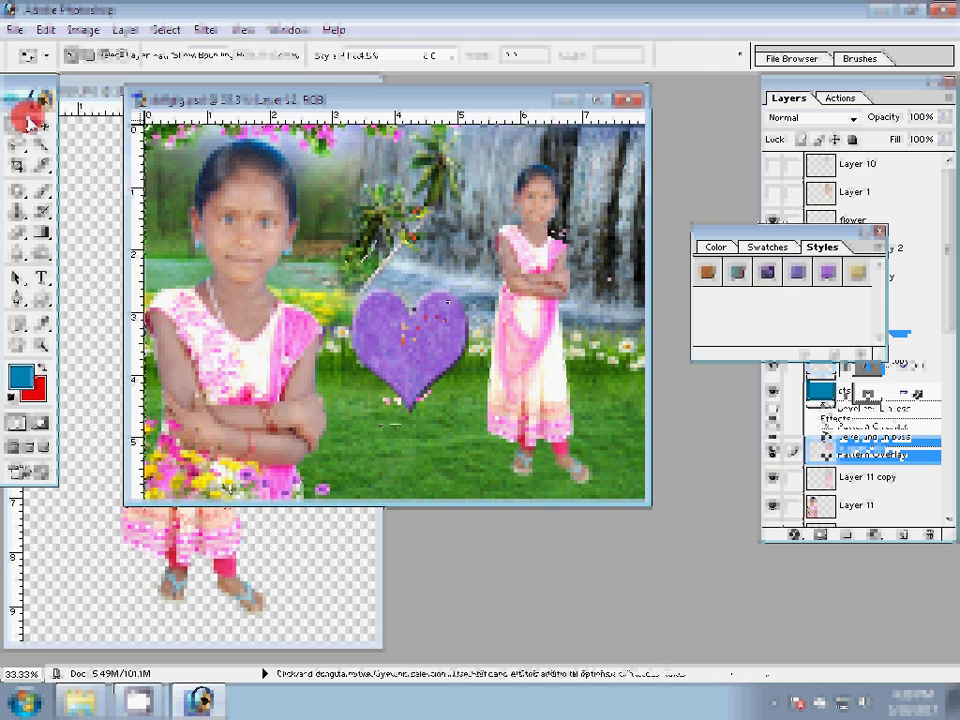
pyautogui.press('Return')
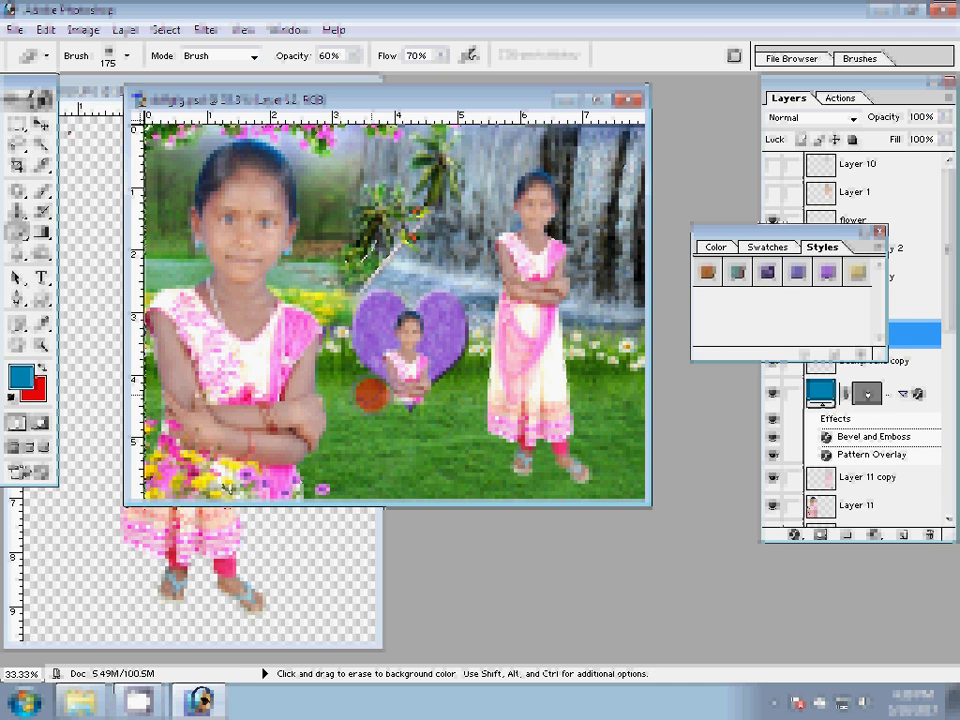
pyautogui.press('0')
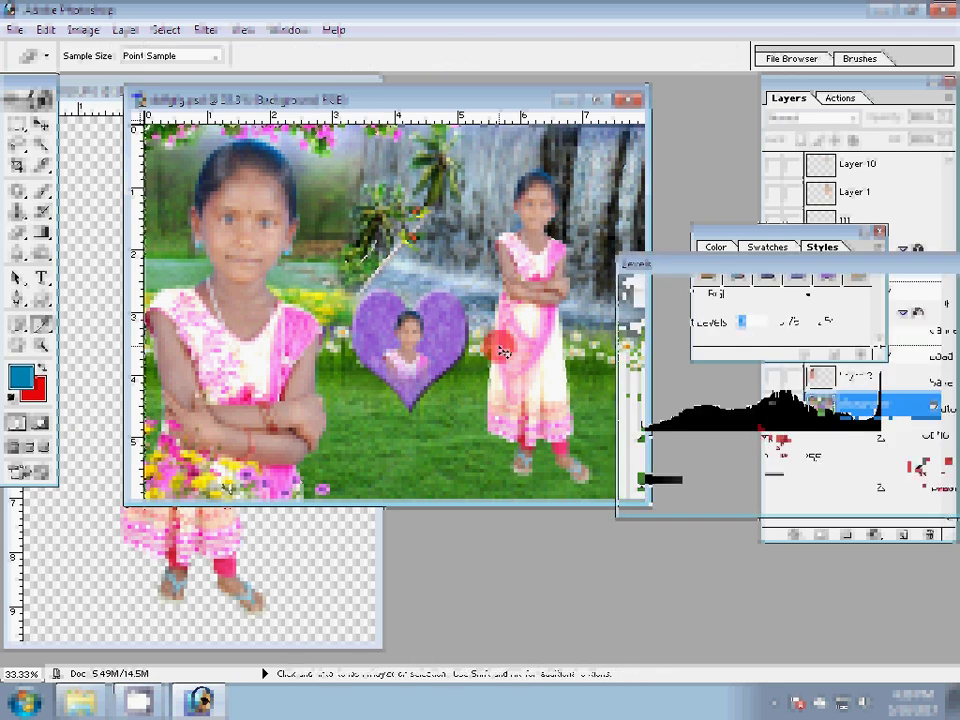
# - Print the rotated composite and dismiss the printing-finished message
pyautogui.press('e')
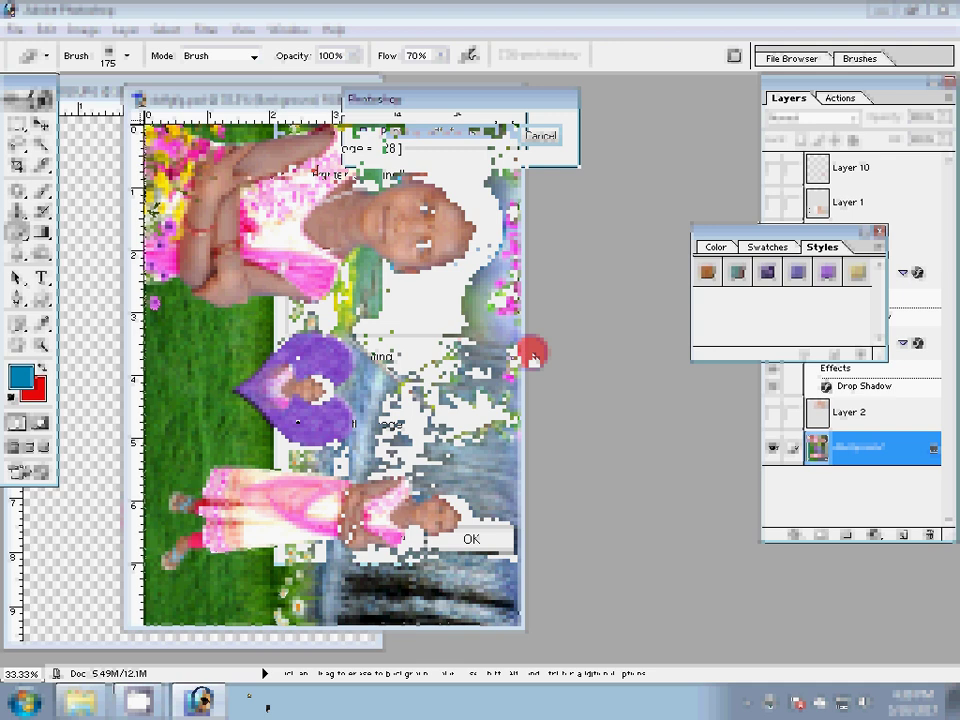
pyautogui.click(436, 545)
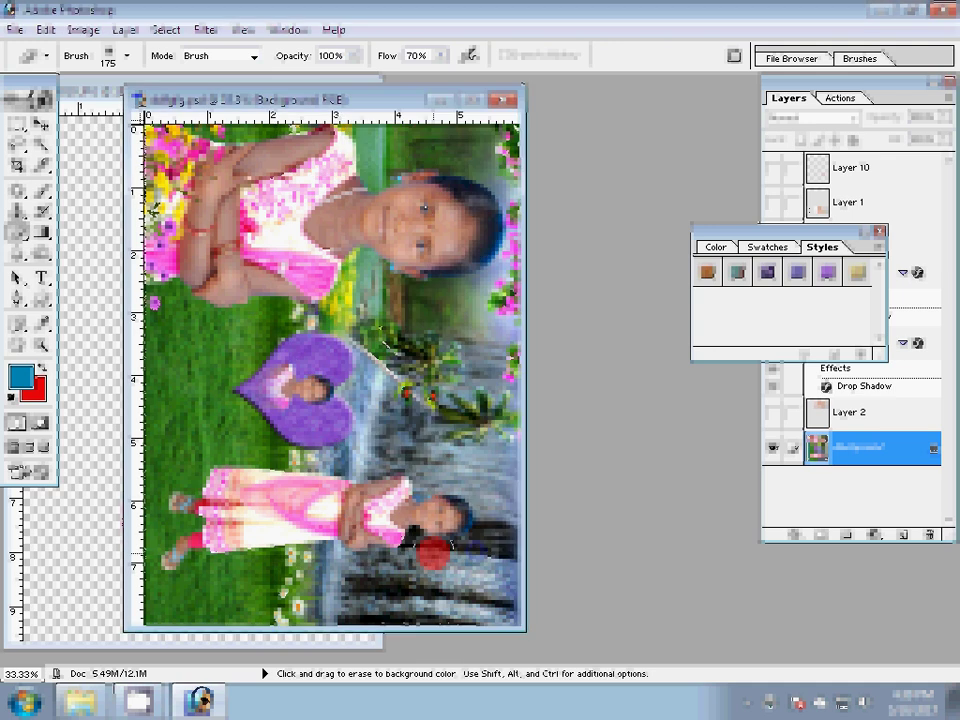